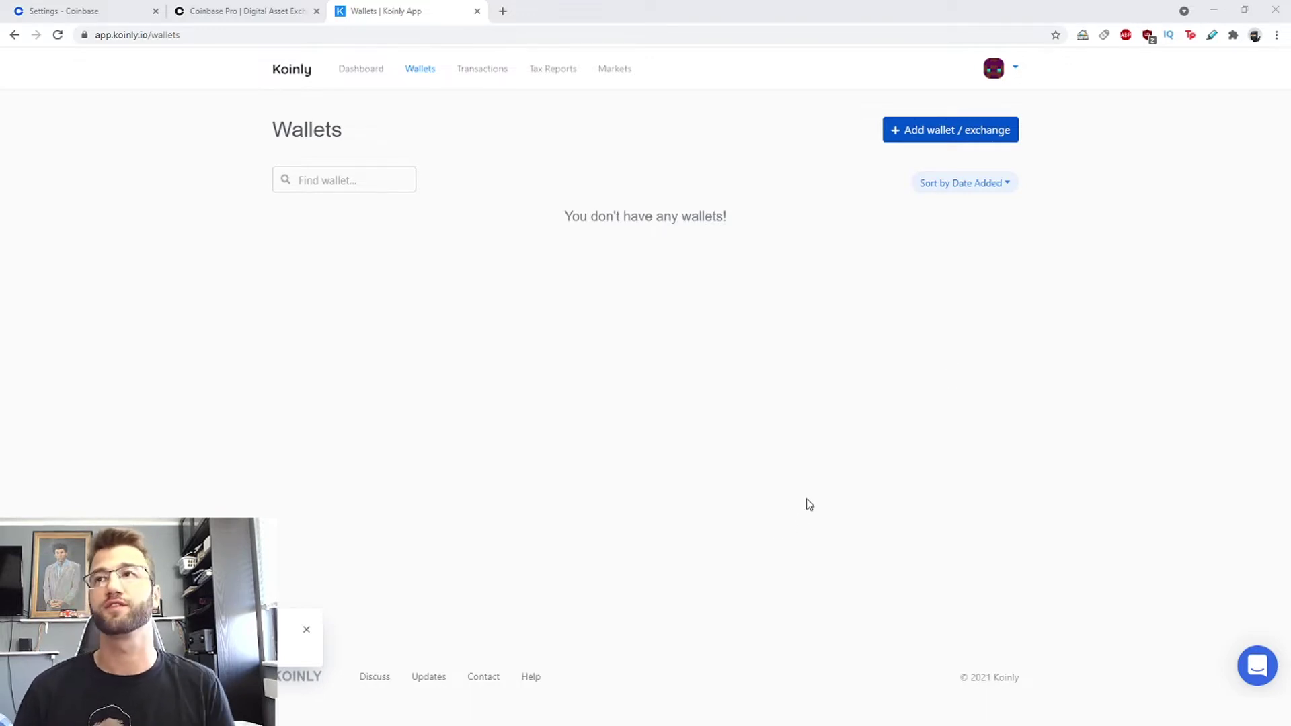
Add a Coinbase wallet to Koinly with automatic transaction syncing
{"action": "left_click", "coordinate": [911, 133]}
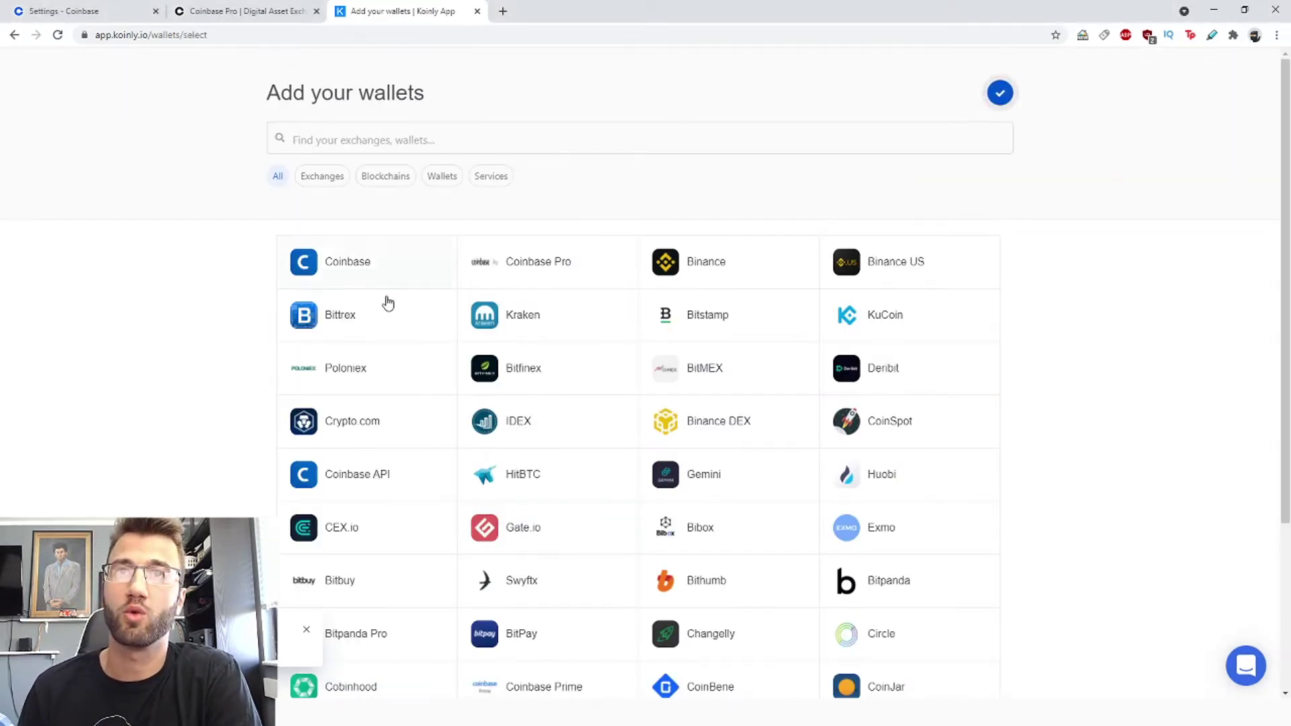
{"action": "left_click", "coordinate": [383, 279]}
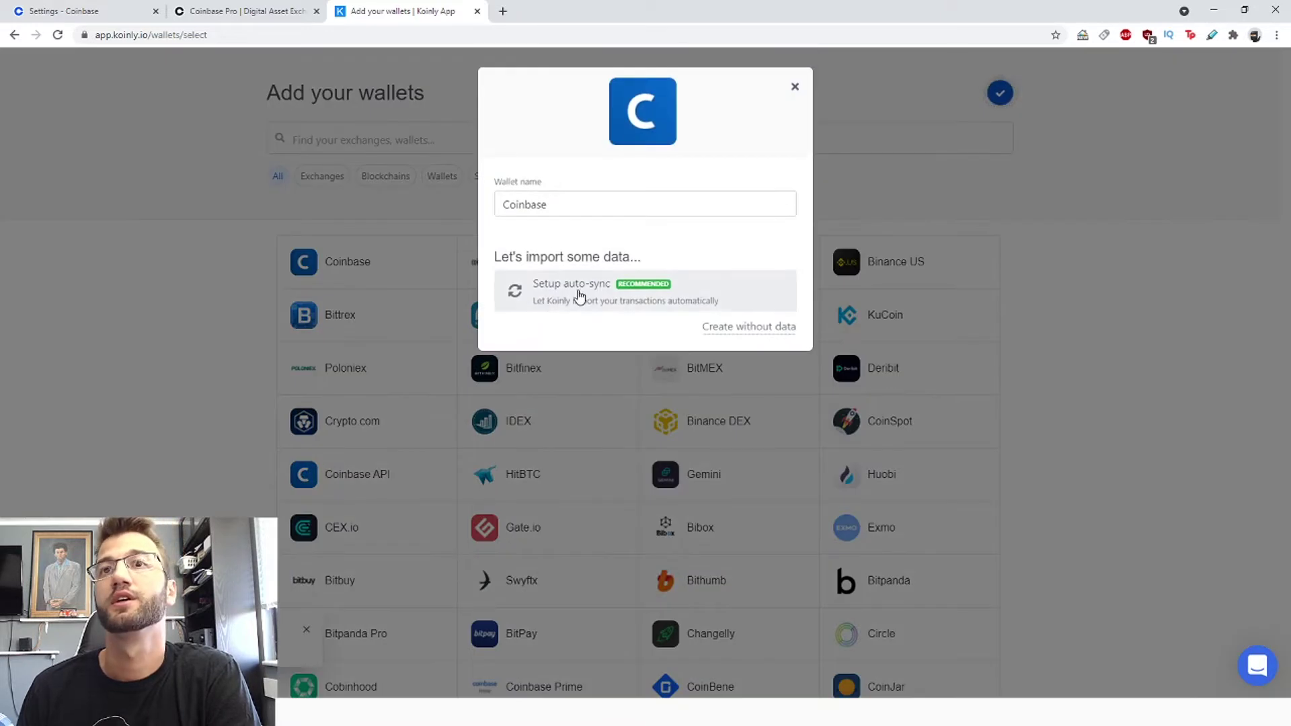
{"action": "left_click", "coordinate": [578, 294]}
{"action": "left_click", "coordinate": [643, 229]}
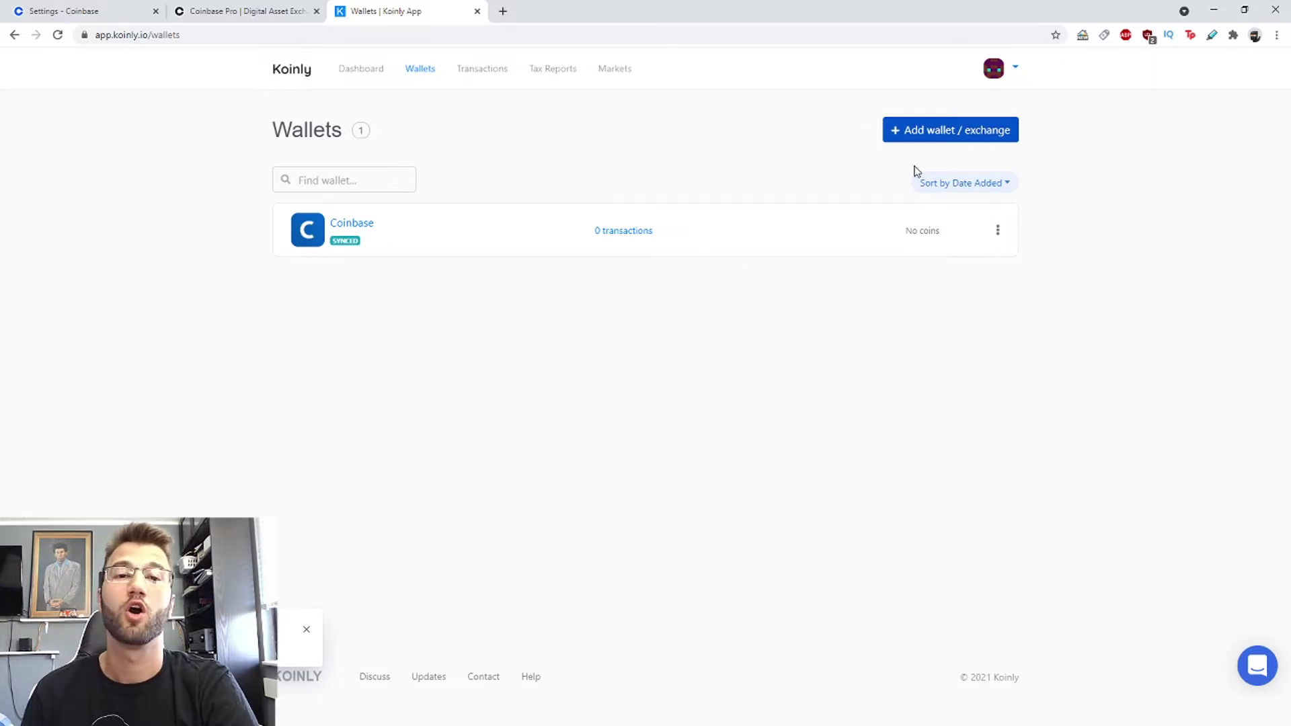
Start adding a Coinbase Pro wallet and open its auto-sync API setup
{"action": "left_click", "coordinate": [916, 132]}
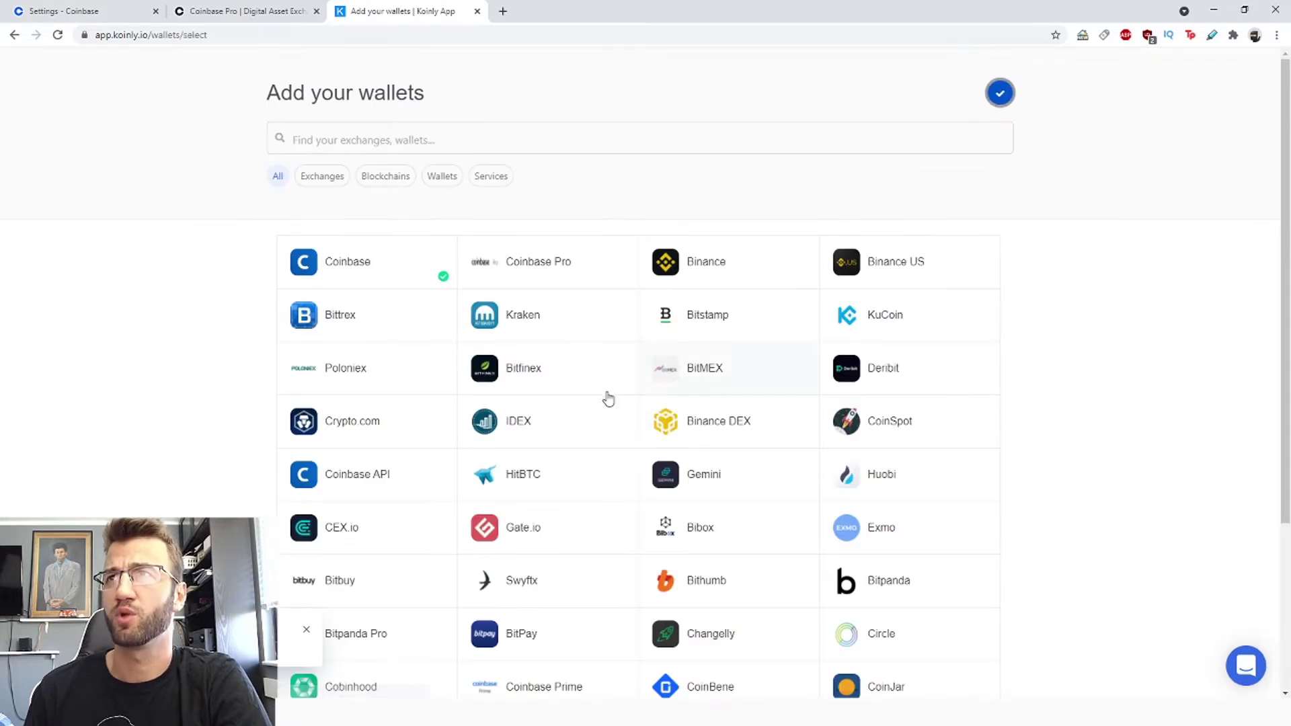
{"action": "left_click", "coordinate": [583, 281]}
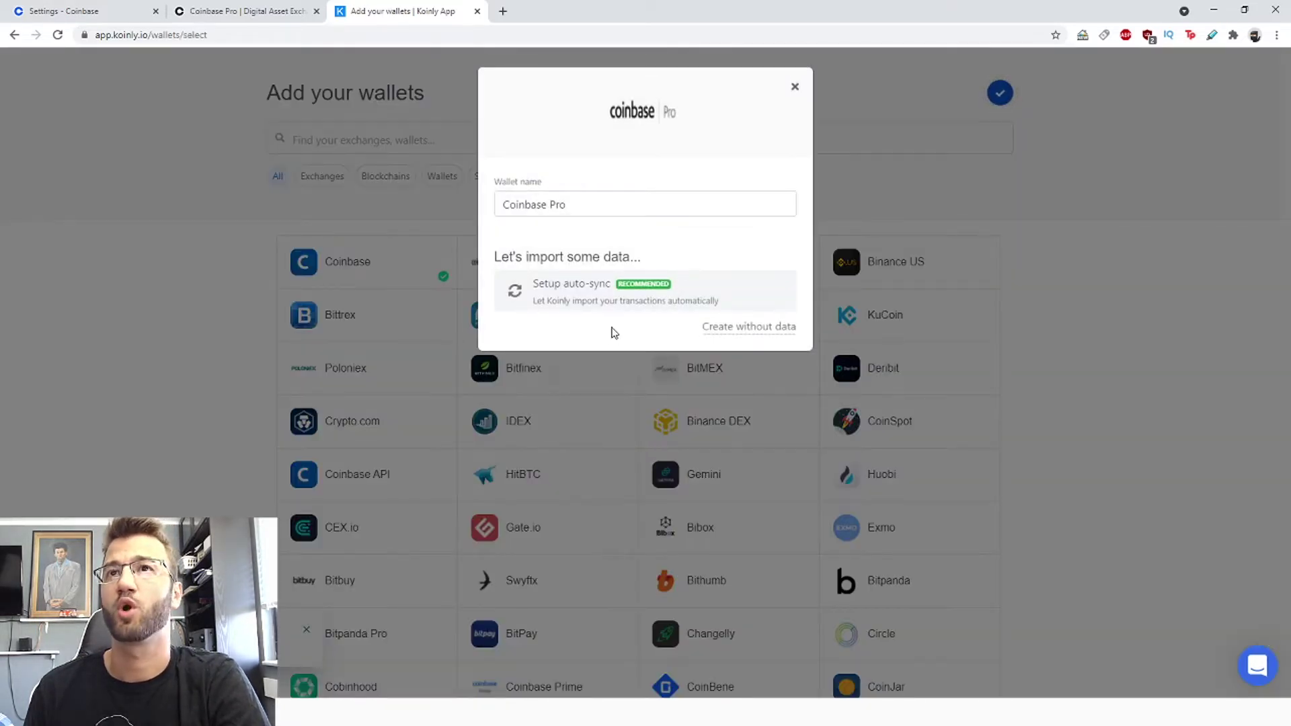
{"action": "left_click", "coordinate": [580, 302]}
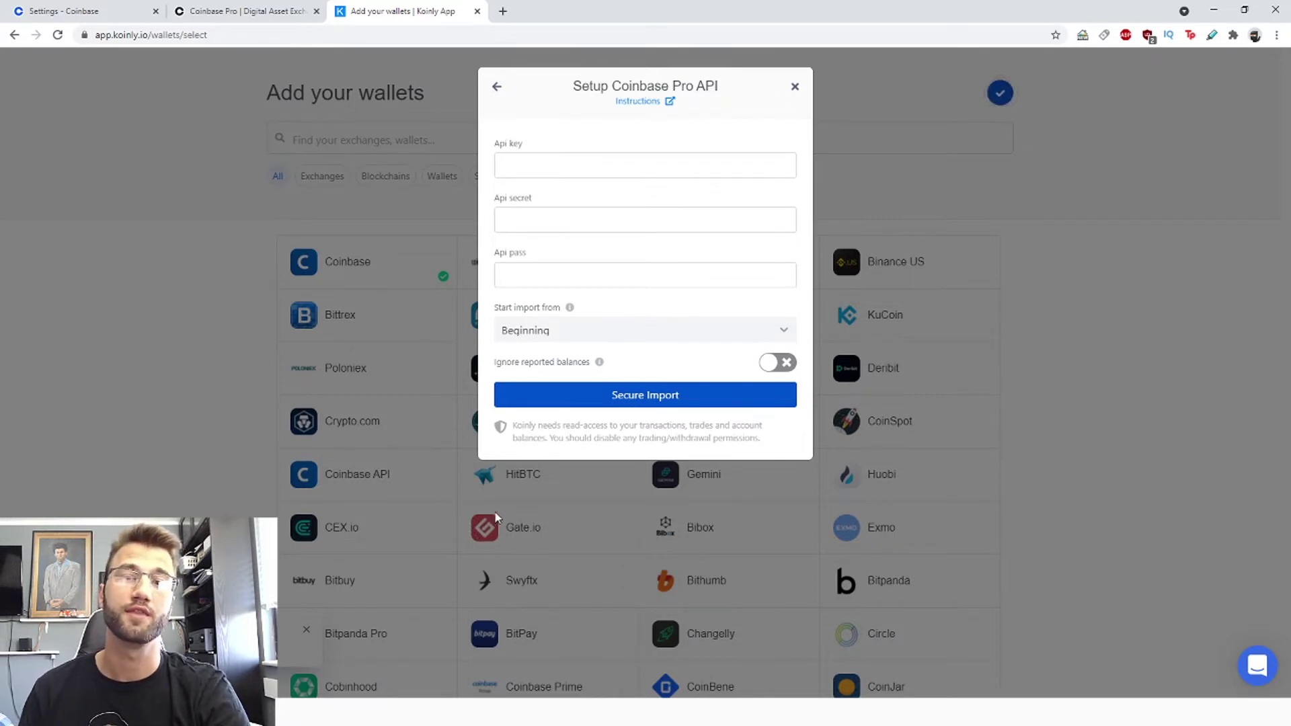
Switch to Coinbase Pro and fill in a new API key request with the nickname "koinly" and only the View permission
{"action": "key", "text": "ctrl+shift+Tab"}
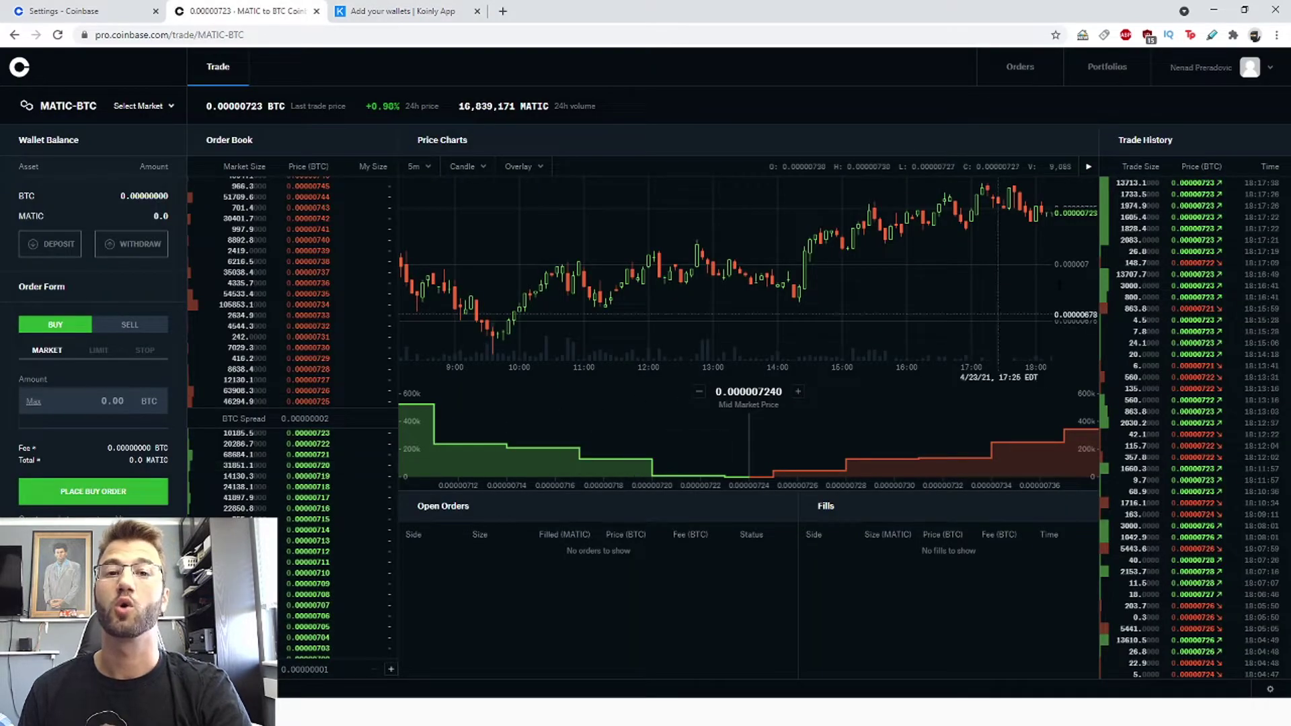
{"action": "left_click", "coordinate": [1209, 78]}
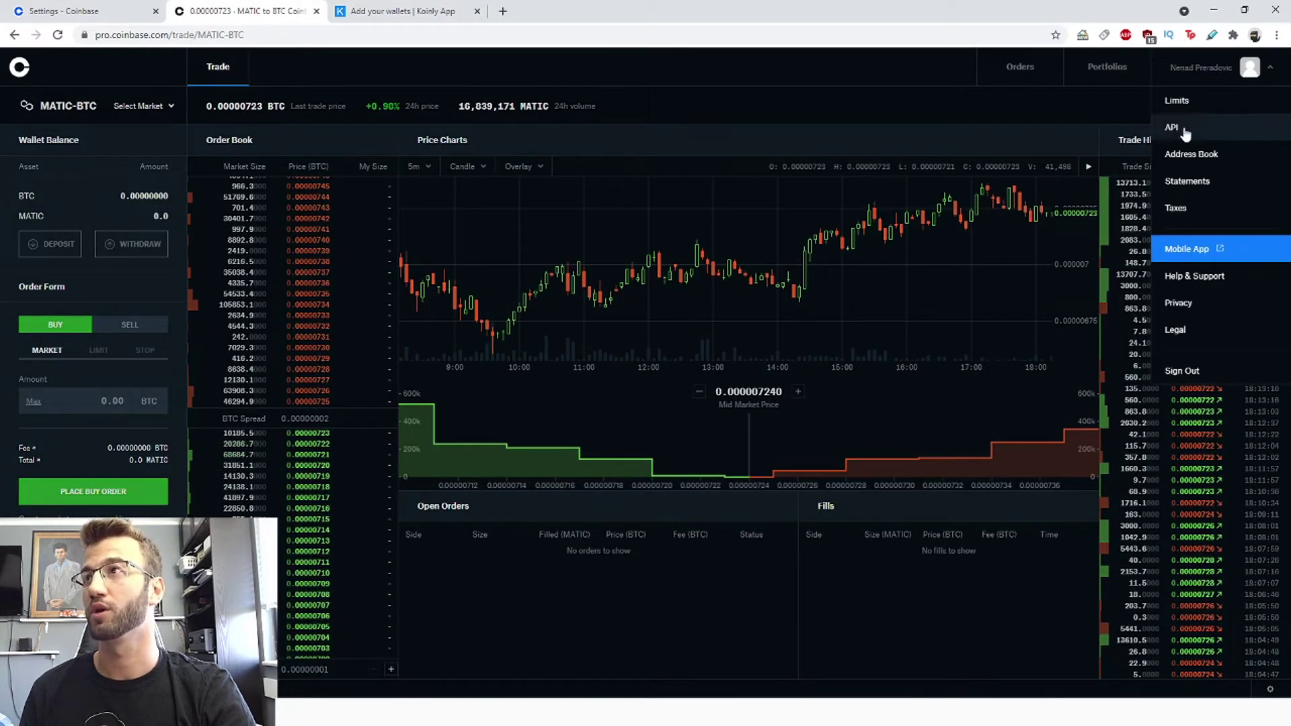
{"action": "left_click", "coordinate": [1184, 134]}
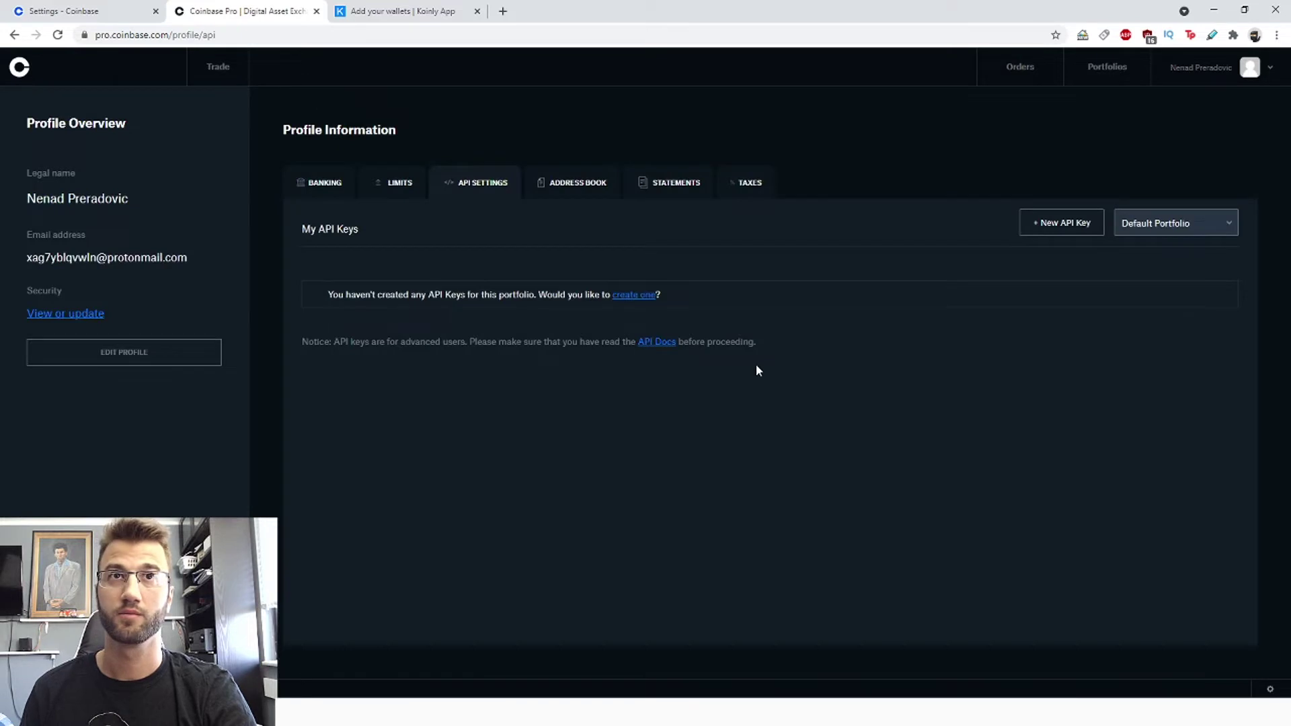
{"action": "left_click", "coordinate": [1071, 232]}
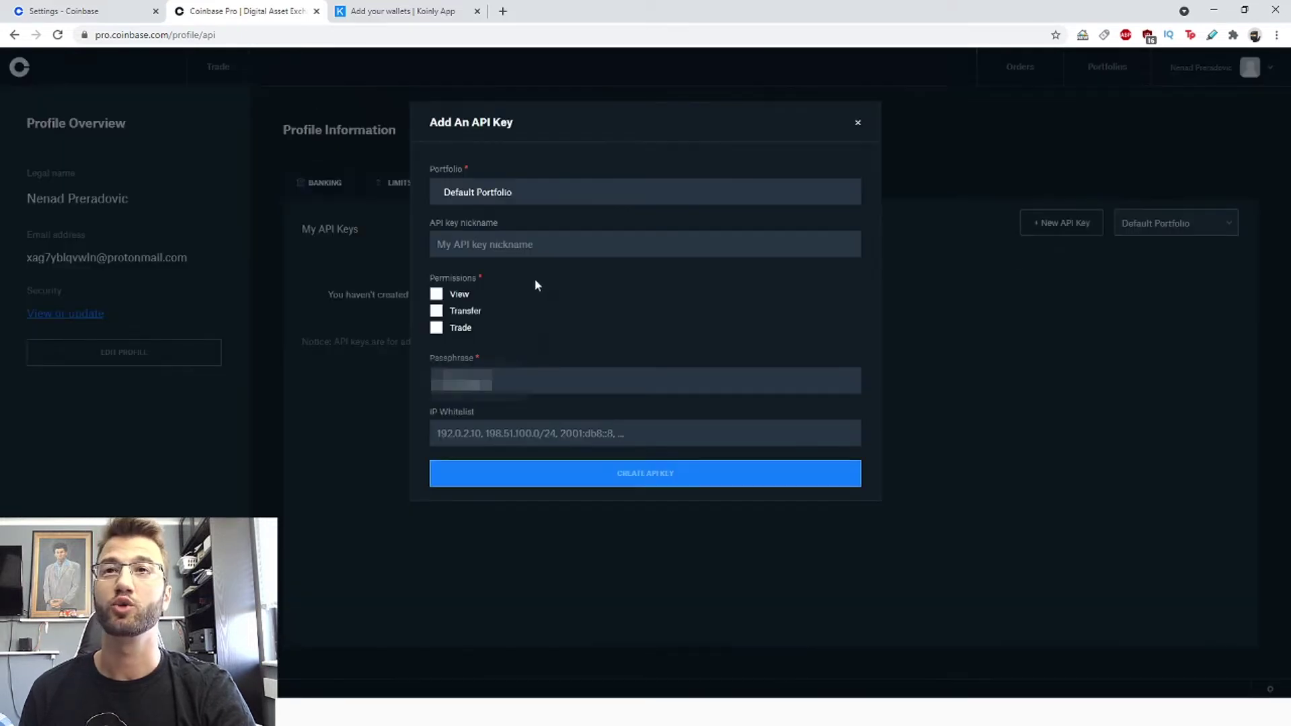
{"action": "left_click", "coordinate": [536, 242]}
{"action": "type", "text": "koinly"}
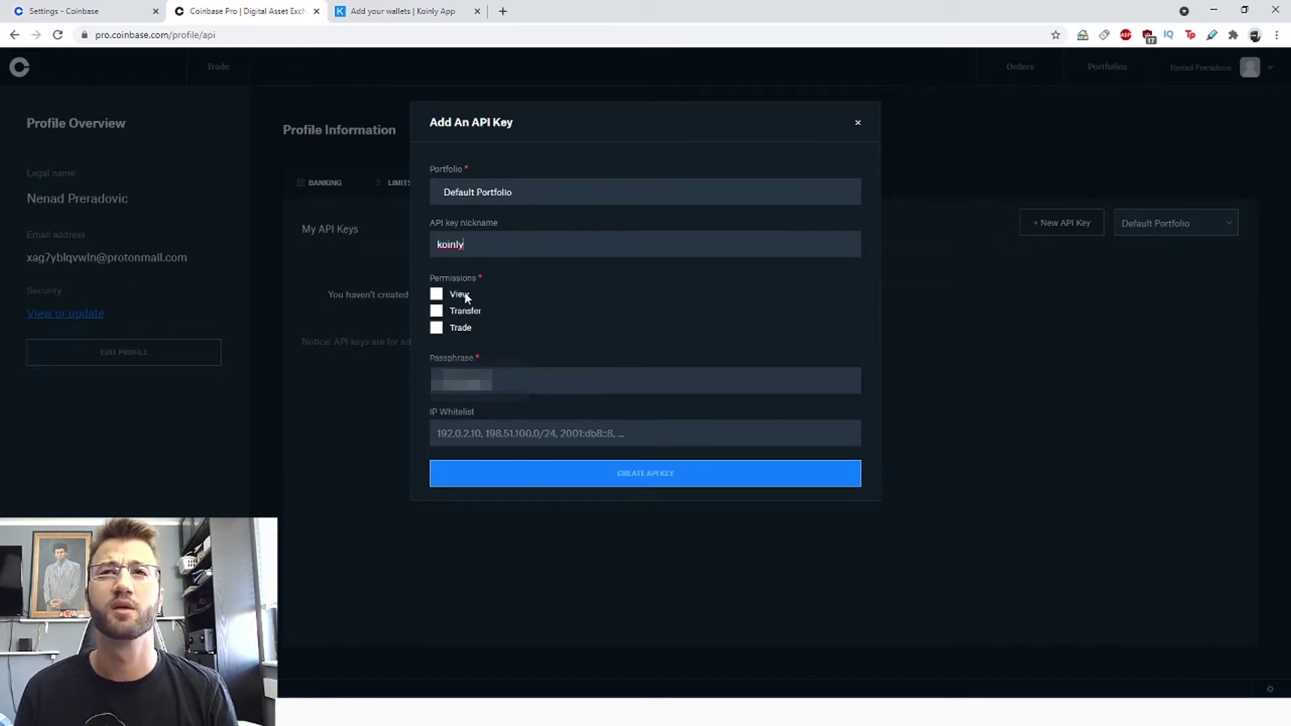
{"action": "left_click", "coordinate": [444, 300]}
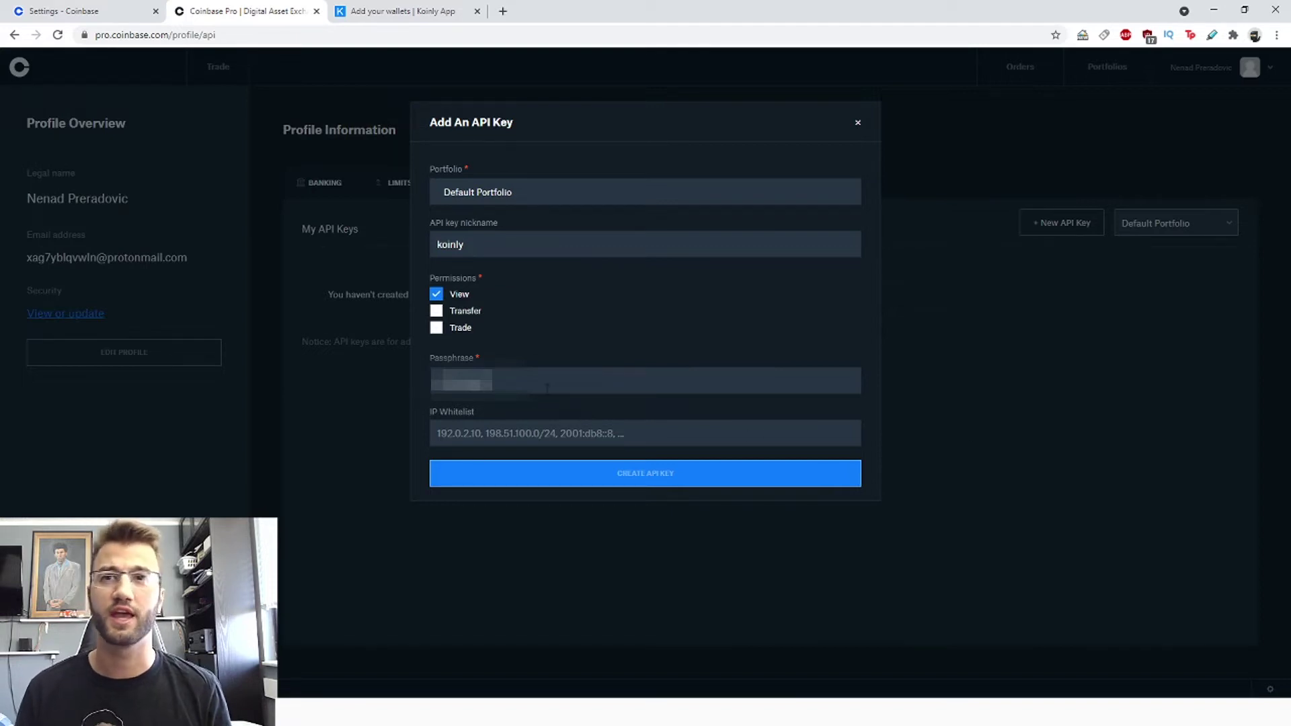
Copy the new key's passphrase into the API pass field of Koinly's Coinbase Pro setup
{"action": "left_click_drag", "start_coordinate": [553, 388], "coordinate": [383, 388]}
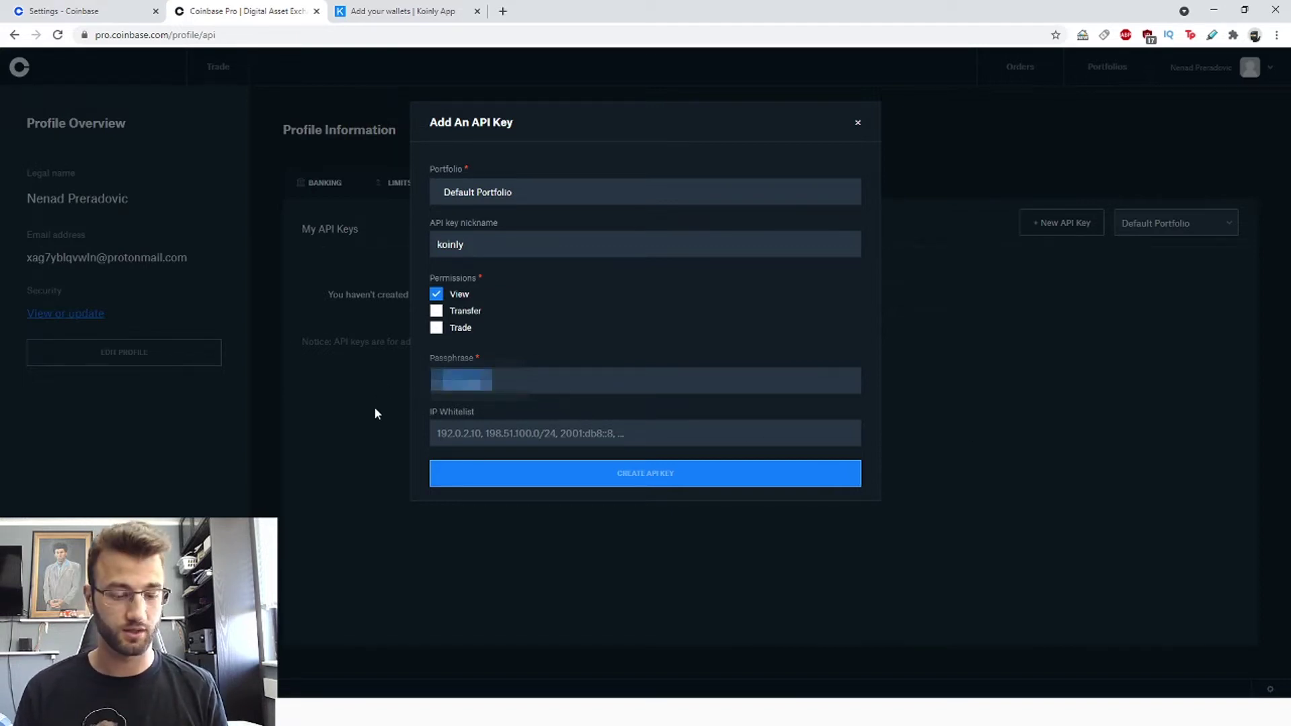
{"action": "left_click", "coordinate": [51, 7]}
{"action": "left_click", "coordinate": [381, 4]}
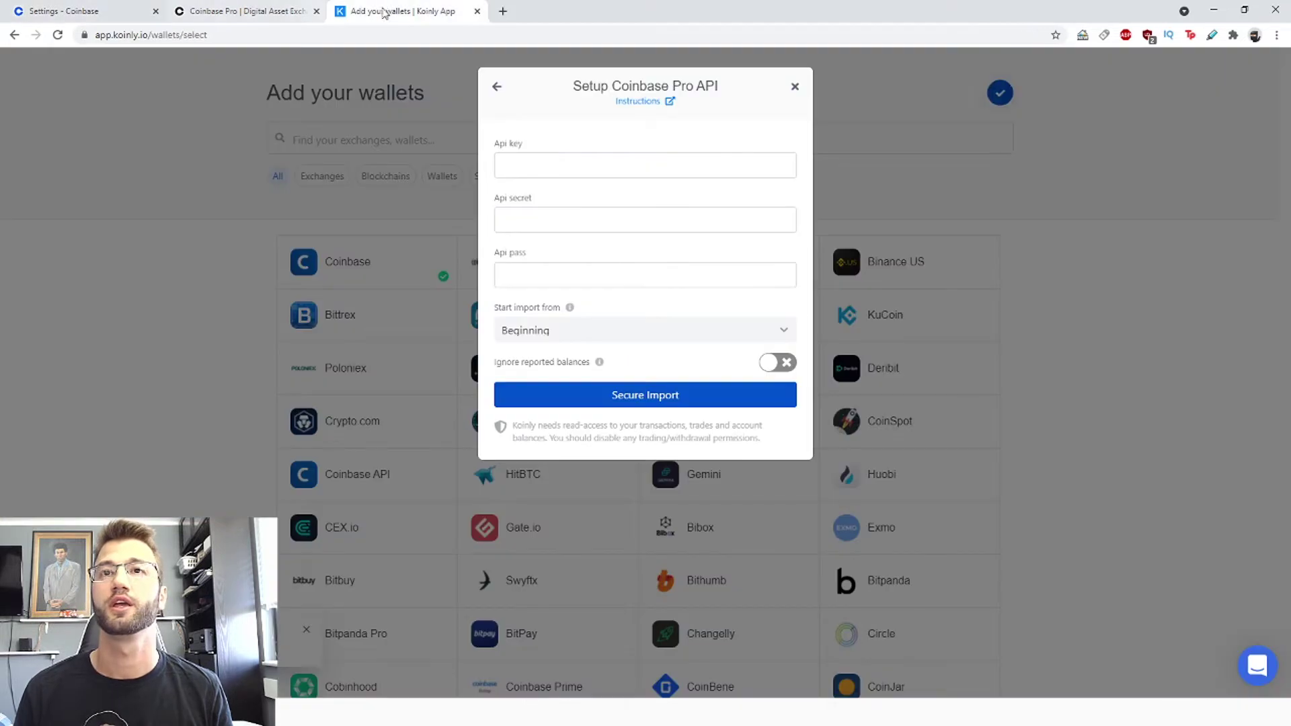
{"action": "left_click", "coordinate": [568, 220]}
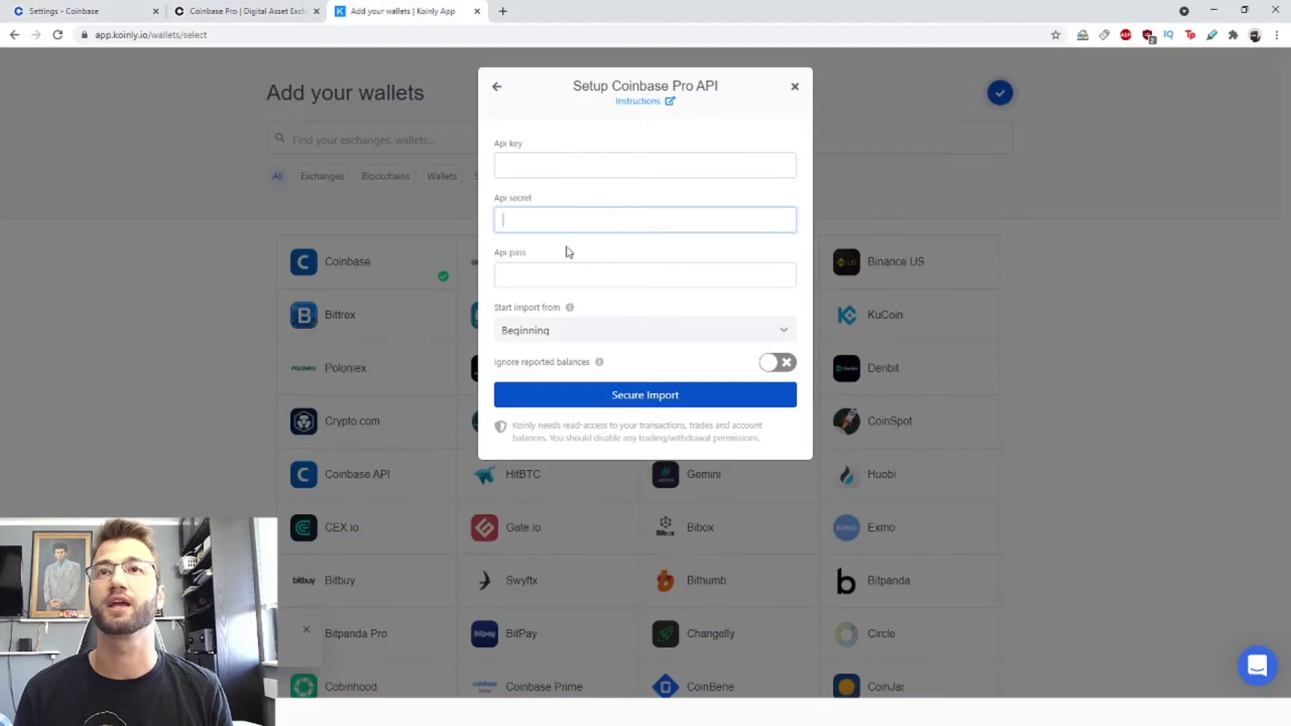
{"action": "left_click", "coordinate": [566, 284]}
{"action": "key", "text": "ctrl+v"}
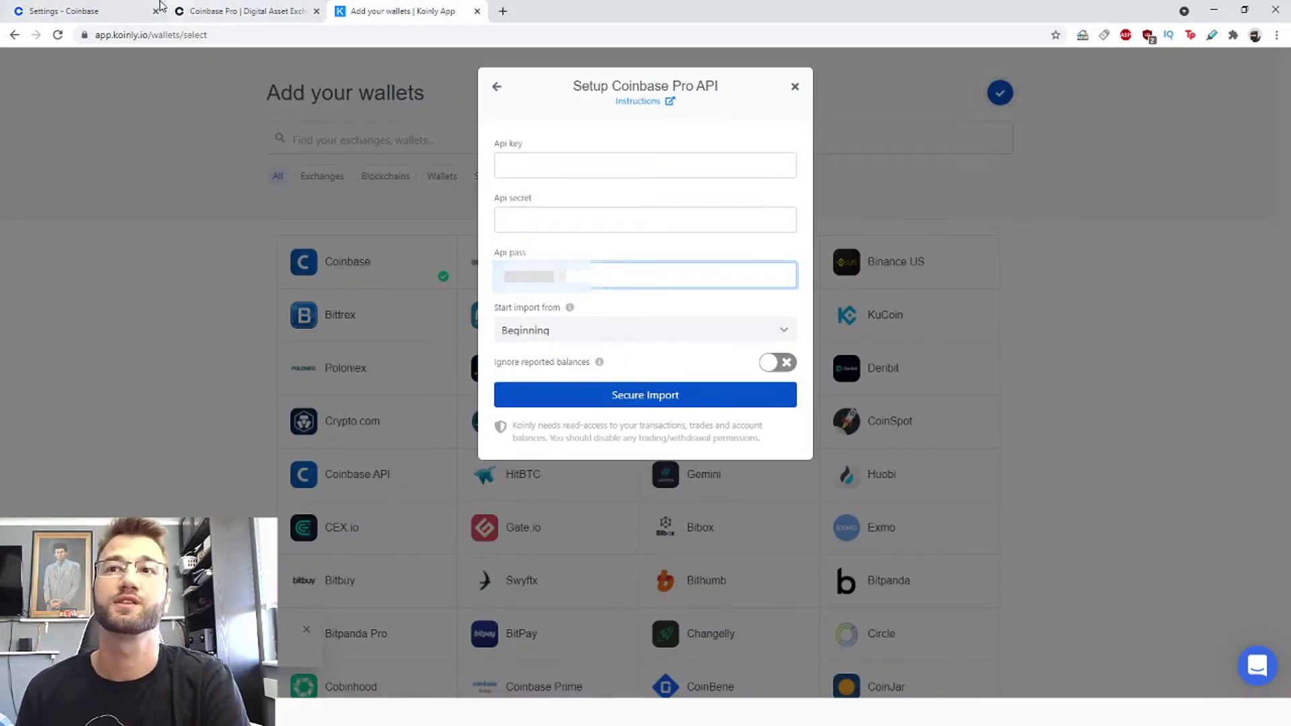
Create the API key in Coinbase Pro and paste its API secret into Koinly's Coinbase Pro setup
{"action": "left_click", "coordinate": [193, 8]}
{"action": "left_click", "coordinate": [619, 477]}
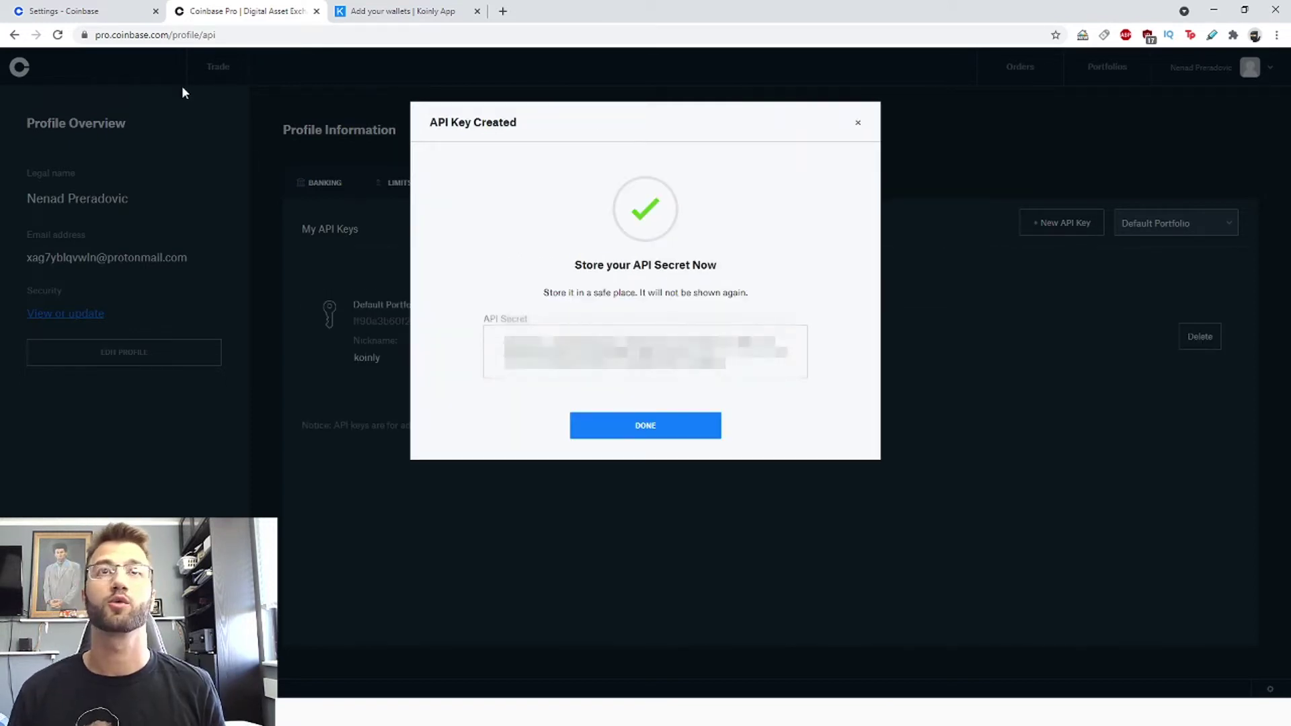
{"action": "left_click", "coordinate": [135, 11]}
{"action": "left_click", "coordinate": [370, 10]}
{"action": "left_click", "coordinate": [589, 215]}
{"action": "key", "text": "ctrl+v"}
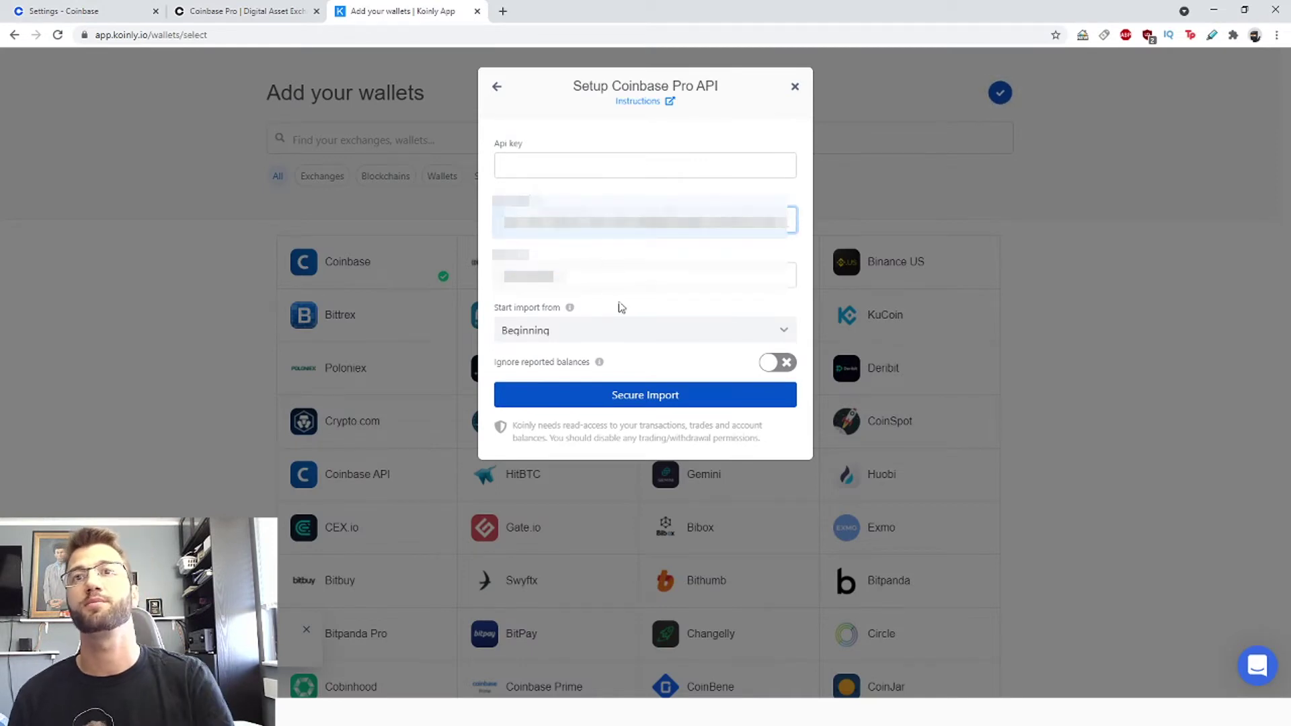
Copy the API key from Coinbase Pro into Koinly's API key field and run the secure import to finish adding the wallet
{"action": "left_click", "coordinate": [202, 11]}
{"action": "left_click", "coordinate": [650, 424]}
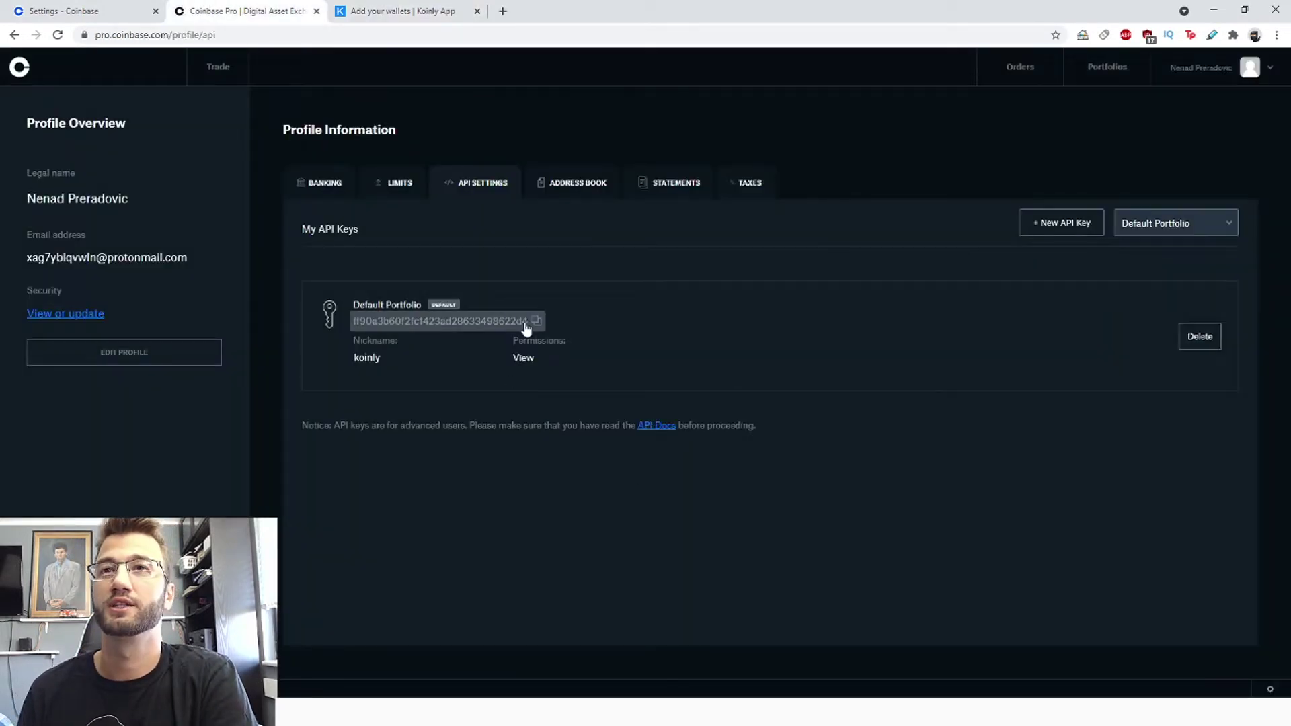
{"action": "left_click", "coordinate": [532, 324]}
{"action": "left_click", "coordinate": [429, 15]}
{"action": "left_click", "coordinate": [582, 169]}
{"action": "key", "text": "ctrl+v"}
{"action": "left_click", "coordinate": [629, 404]}
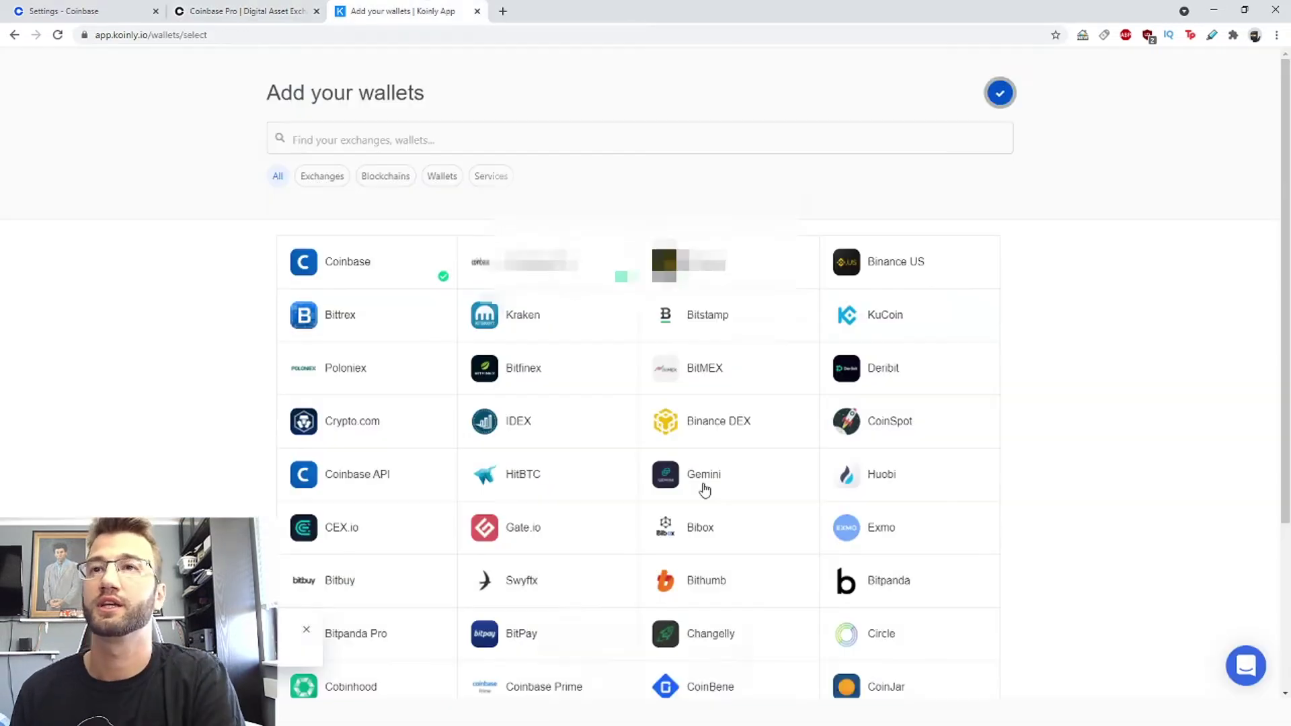
{"action": "left_click", "coordinate": [1000, 94]}
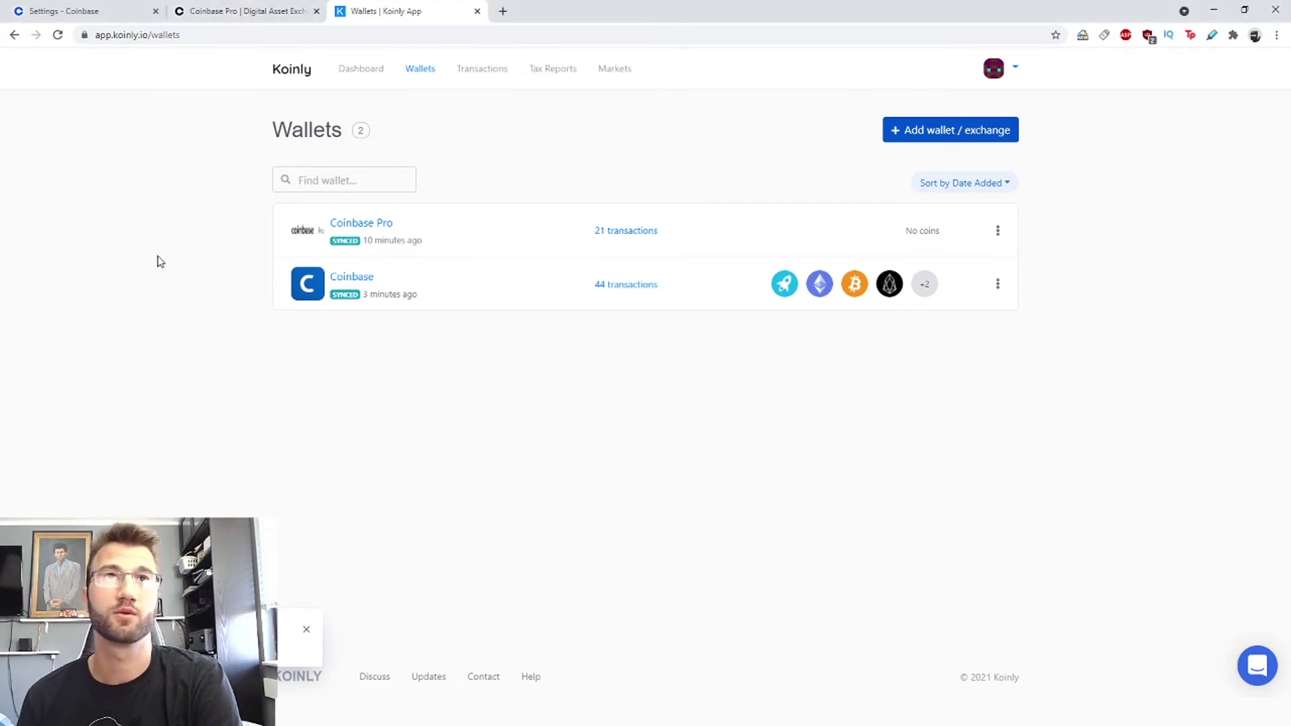
Switch to Coinbase and submit a data export request for the transaction history from the privacy settings
{"action": "left_click", "coordinate": [79, 11]}
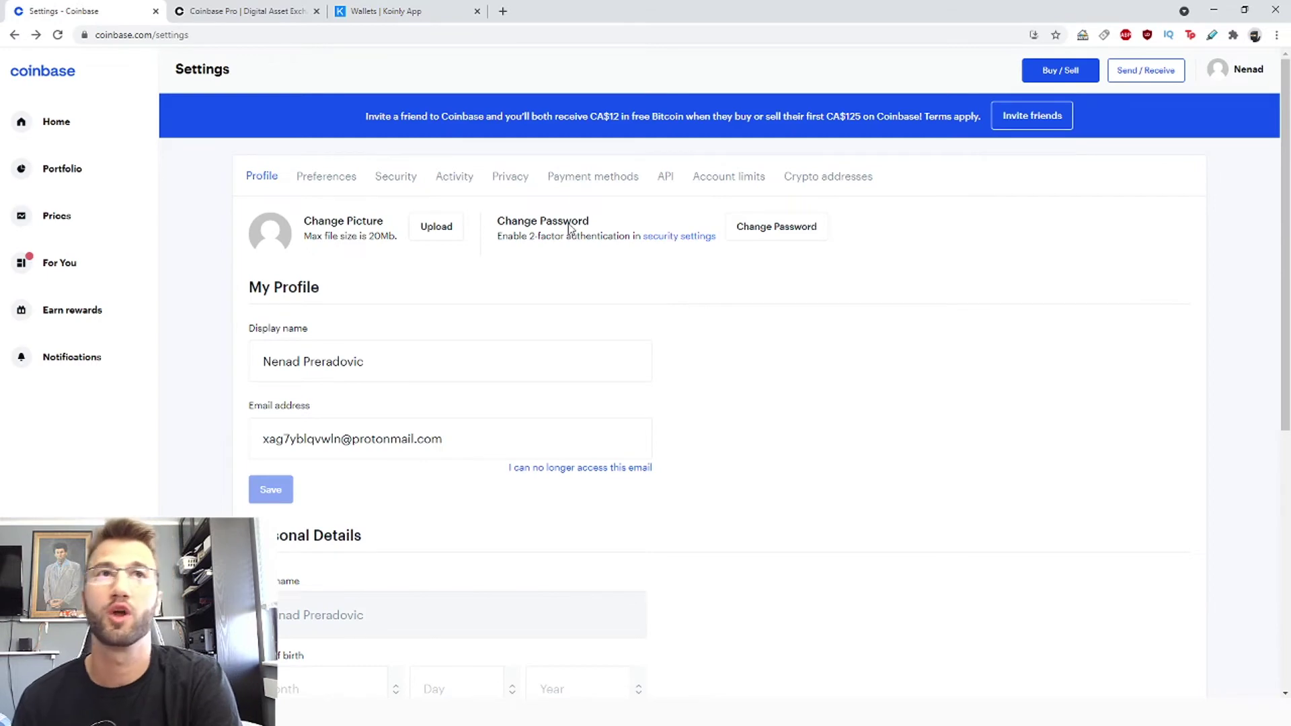
{"action": "left_click", "coordinate": [1216, 79]}
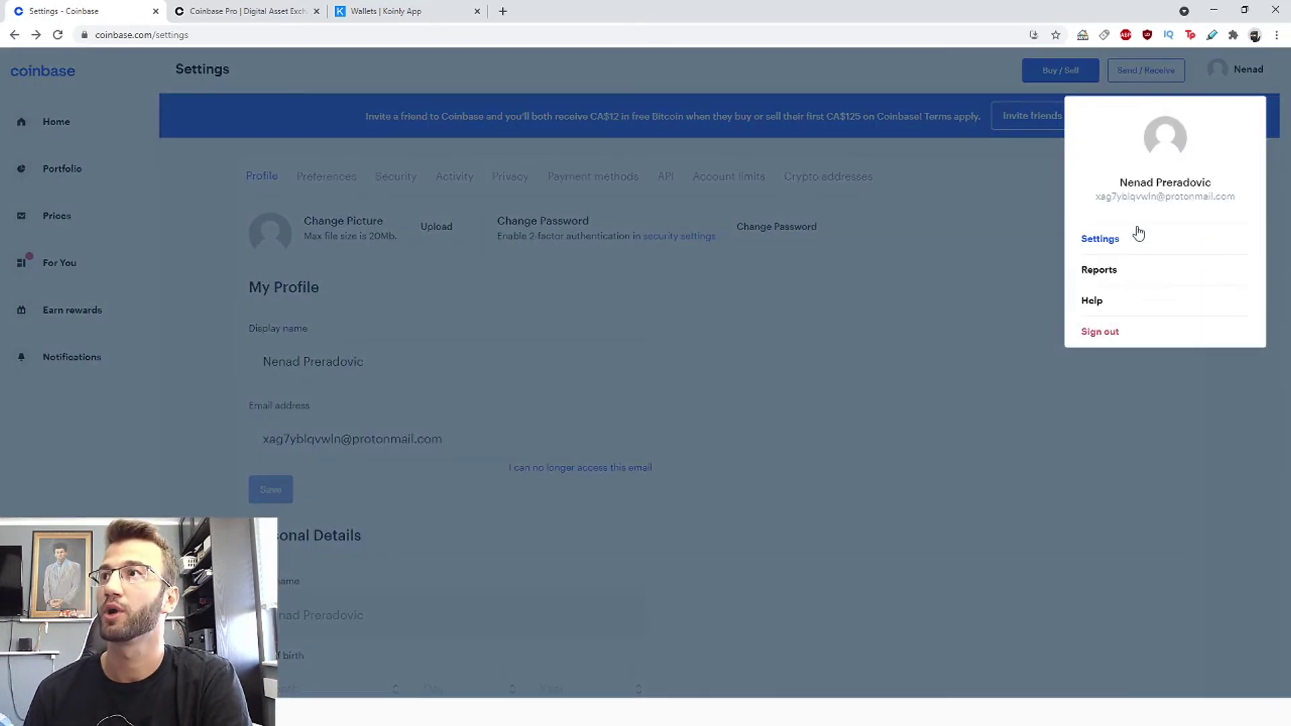
{"action": "left_click", "coordinate": [1130, 239]}
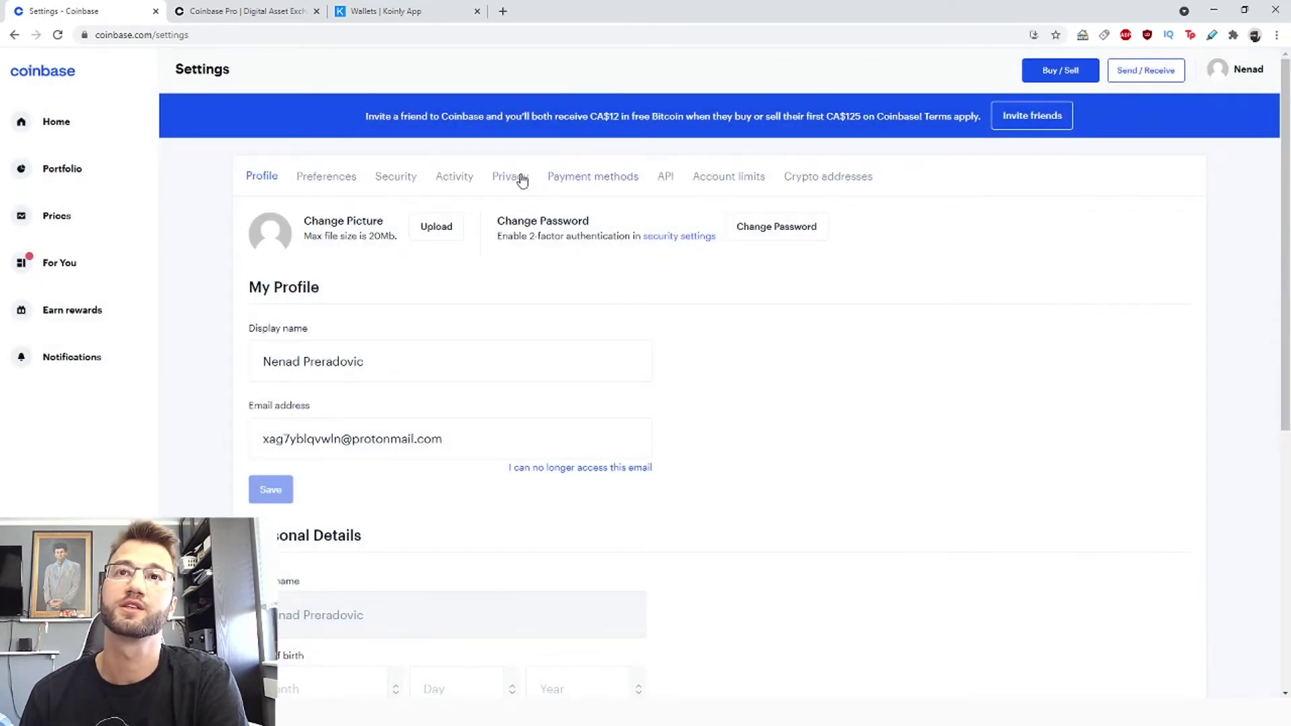
{"action": "left_click", "coordinate": [513, 176]}
{"action": "scroll", "coordinate": [596, 384], "scroll_direction": "down", "scroll_amount": 3}
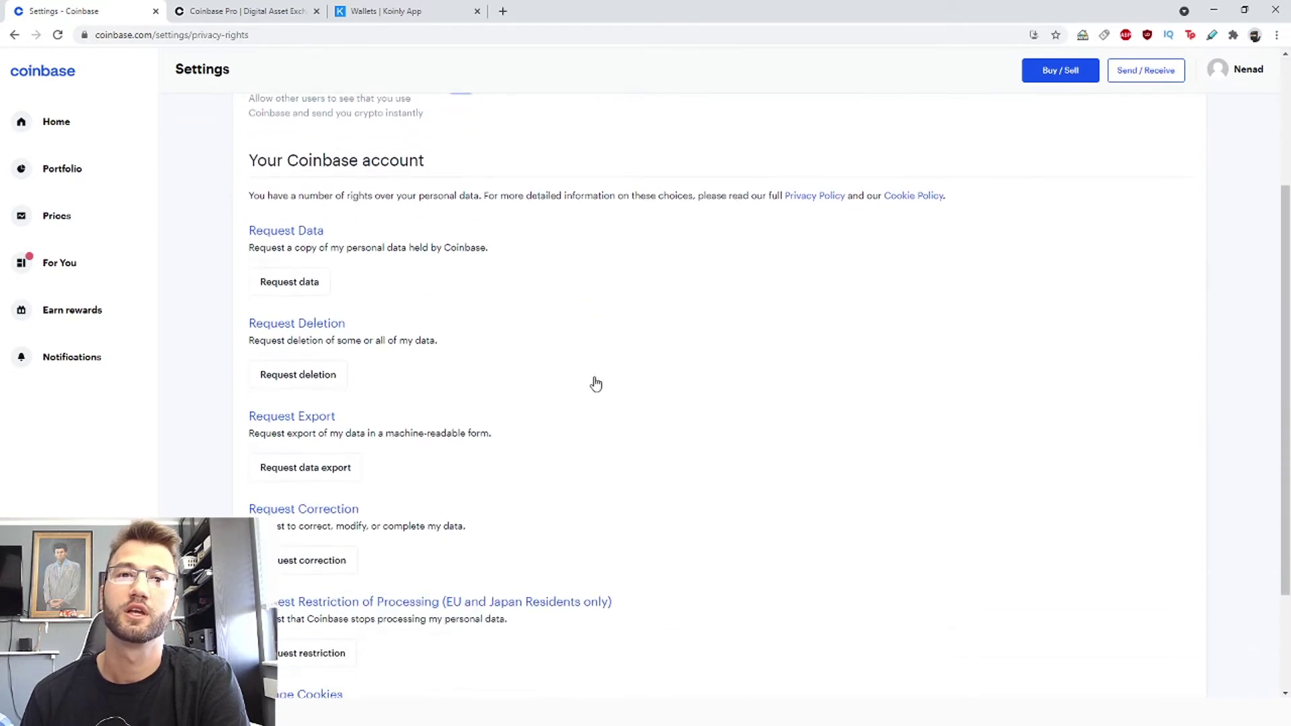
{"action": "scroll", "coordinate": [596, 384], "scroll_direction": "down", "scroll_amount": 2}
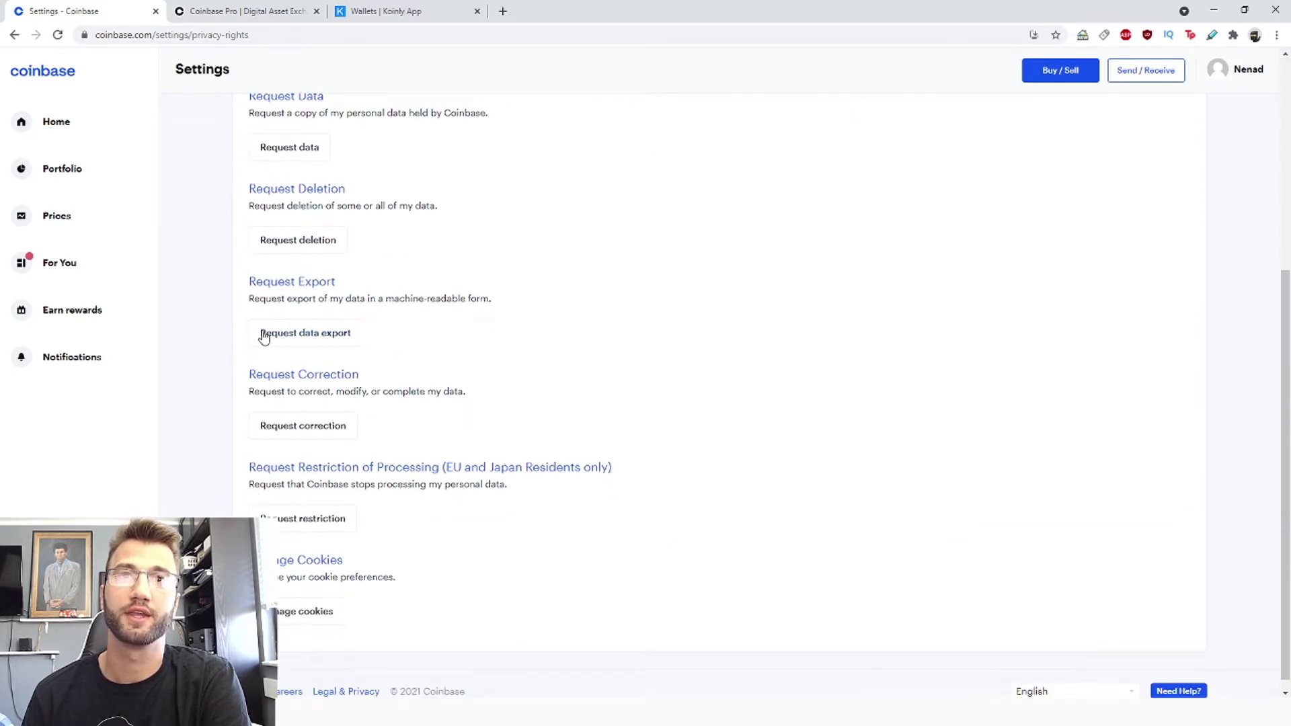
{"action": "left_click", "coordinate": [297, 333]}
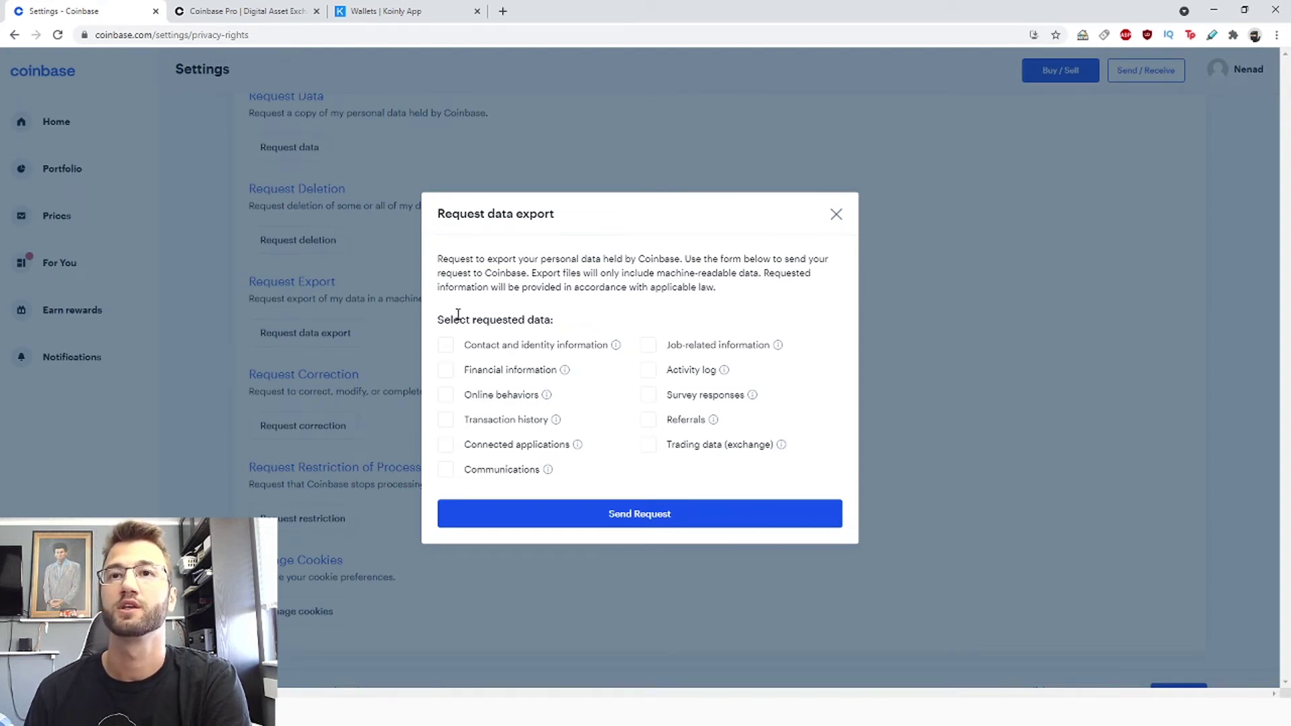
{"action": "left_click", "coordinate": [446, 419]}
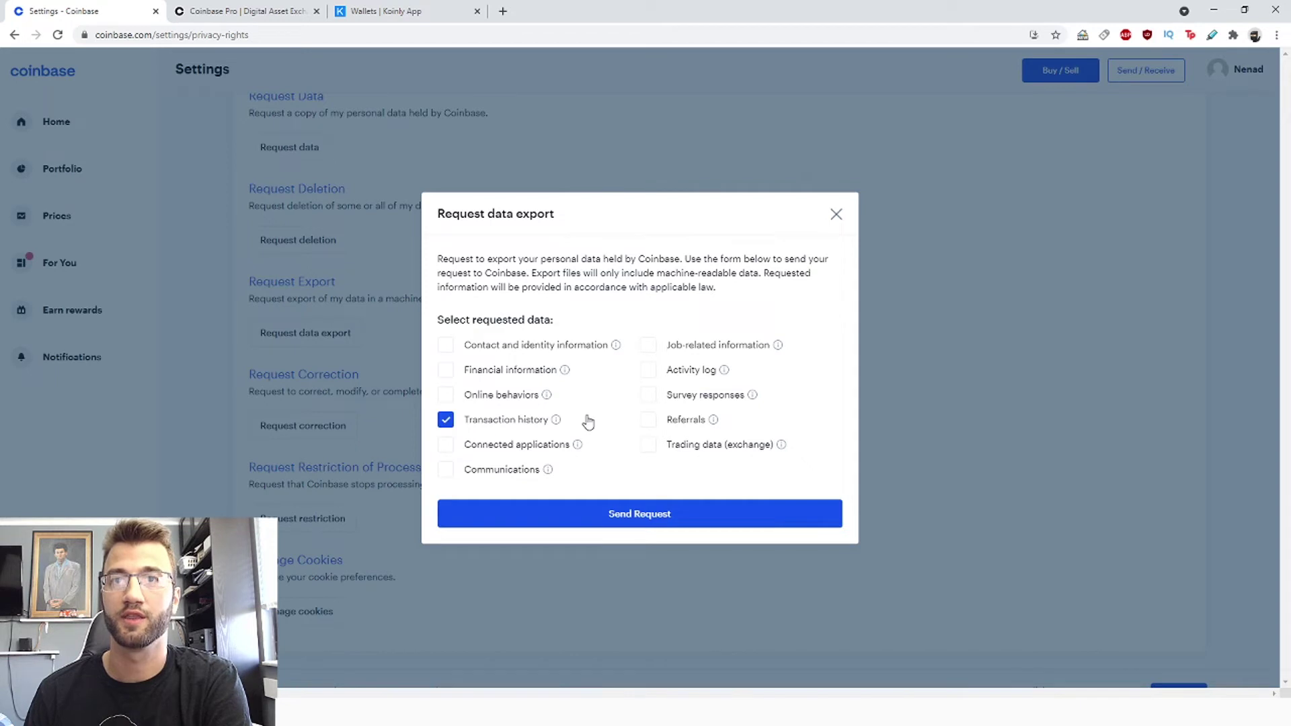
{"action": "left_click", "coordinate": [661, 522]}
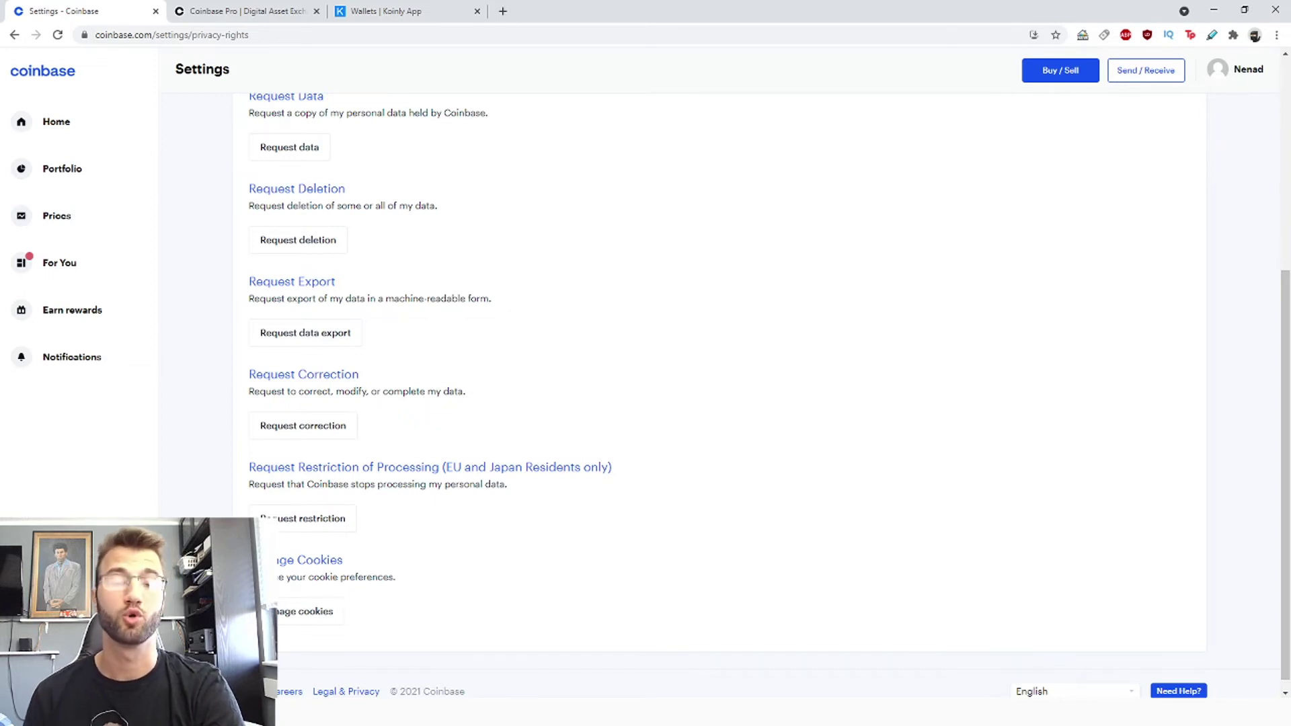
Switch to Coinbase Pro and start generating a fills report from the profile's statements
{"action": "key", "text": "ctrl+Tab"}
{"action": "left_click", "coordinate": [1204, 67]}
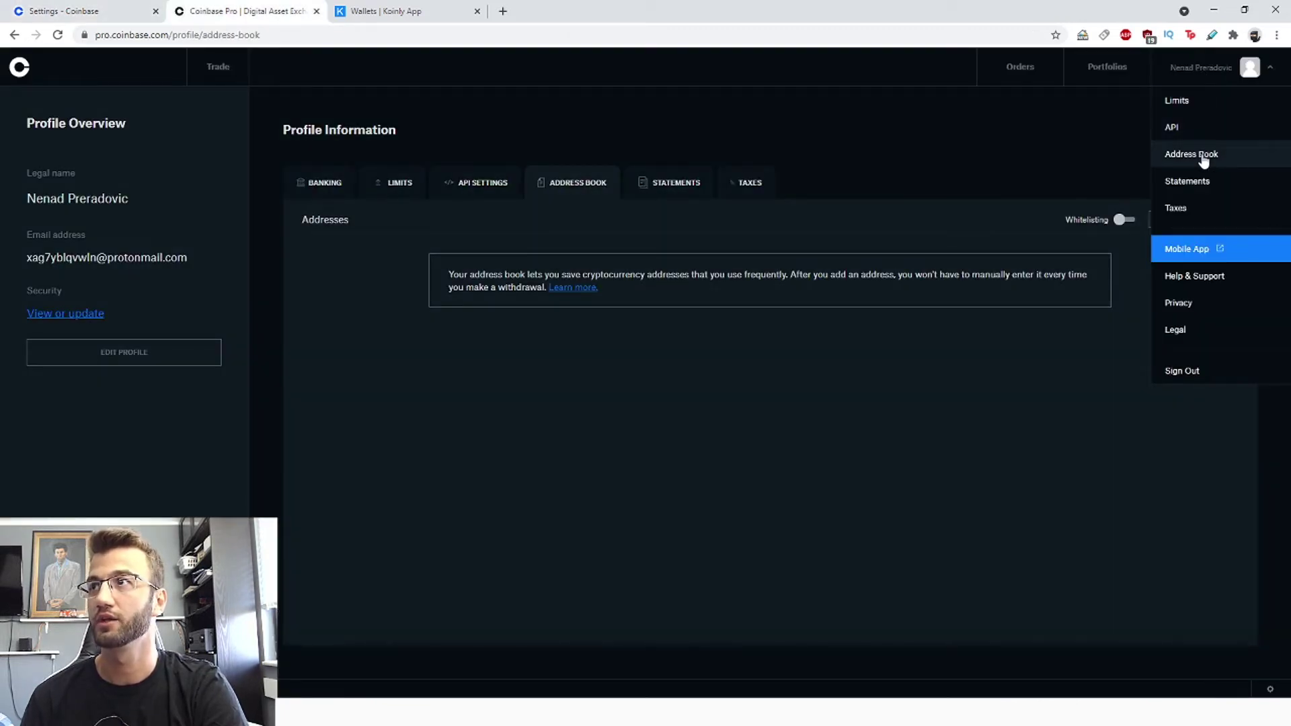
{"action": "left_click", "coordinate": [1212, 180]}
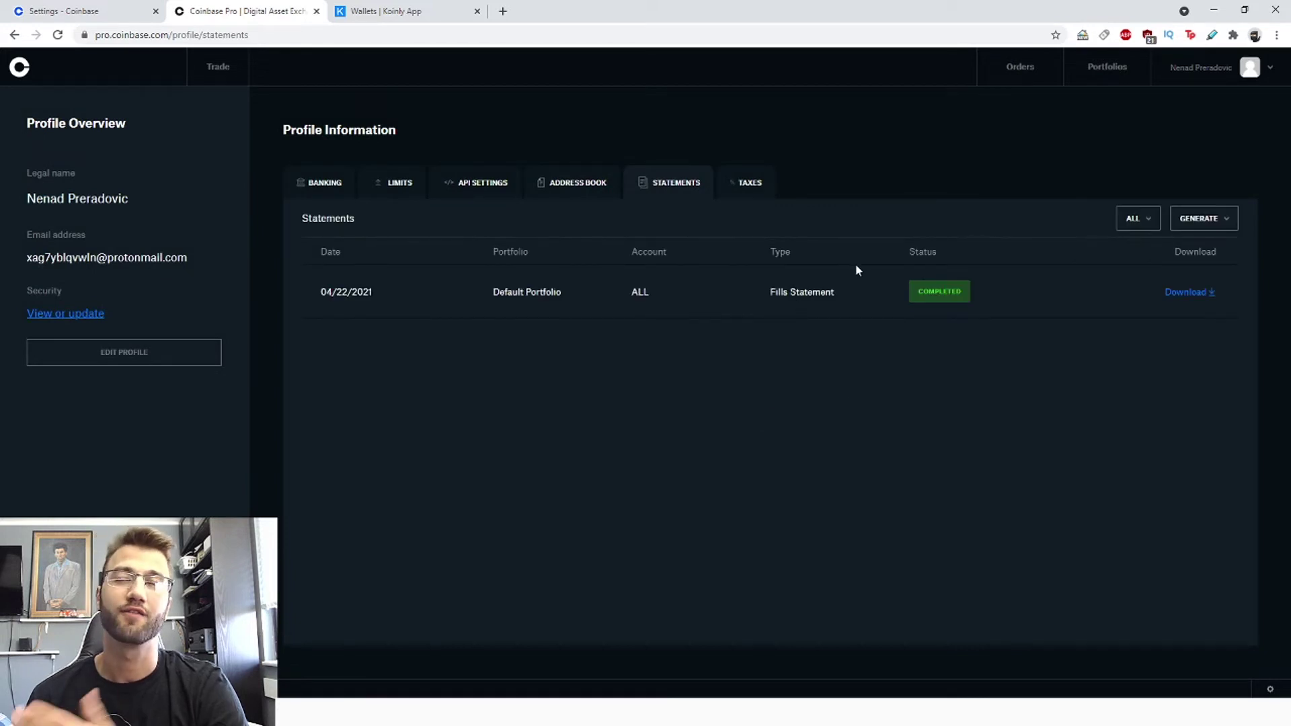
{"action": "left_click", "coordinate": [1198, 220]}
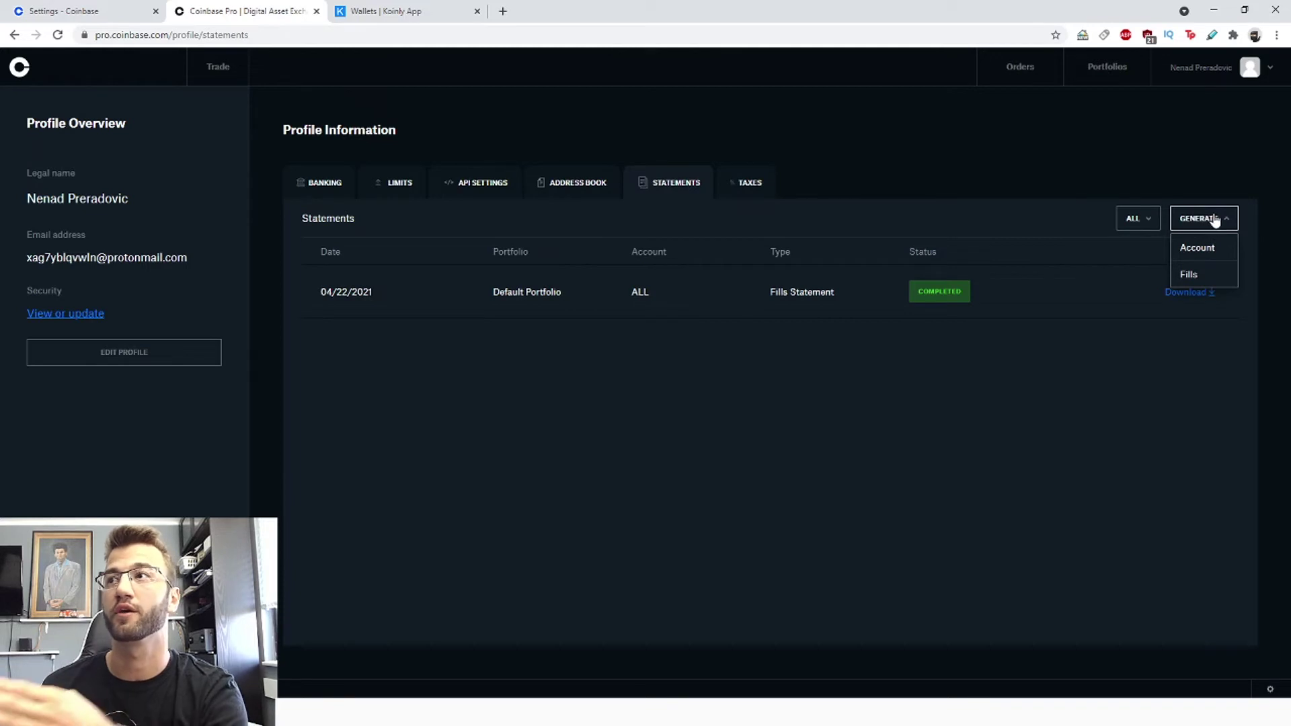
{"action": "left_click", "coordinate": [1197, 279]}
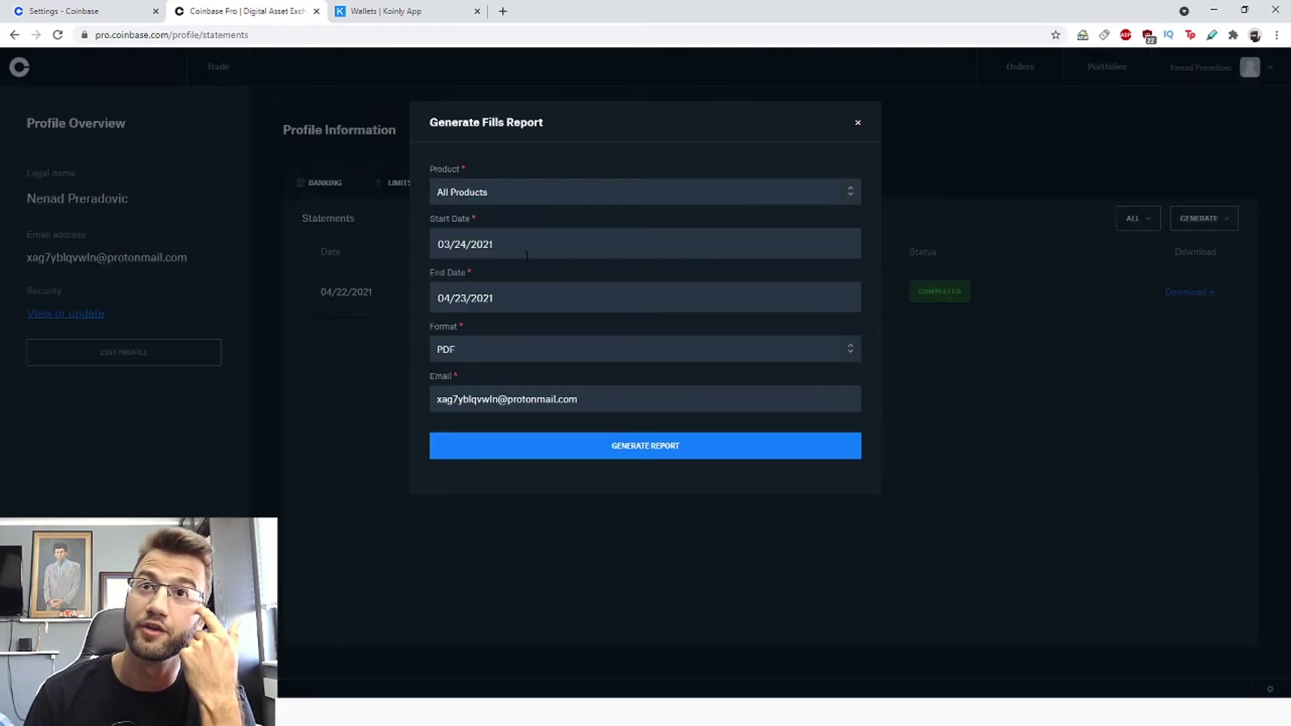
Check the fills report's start date picker and set the report format to CSV
{"action": "left_click", "coordinate": [527, 256]}
{"action": "left_click", "coordinate": [757, 225]}
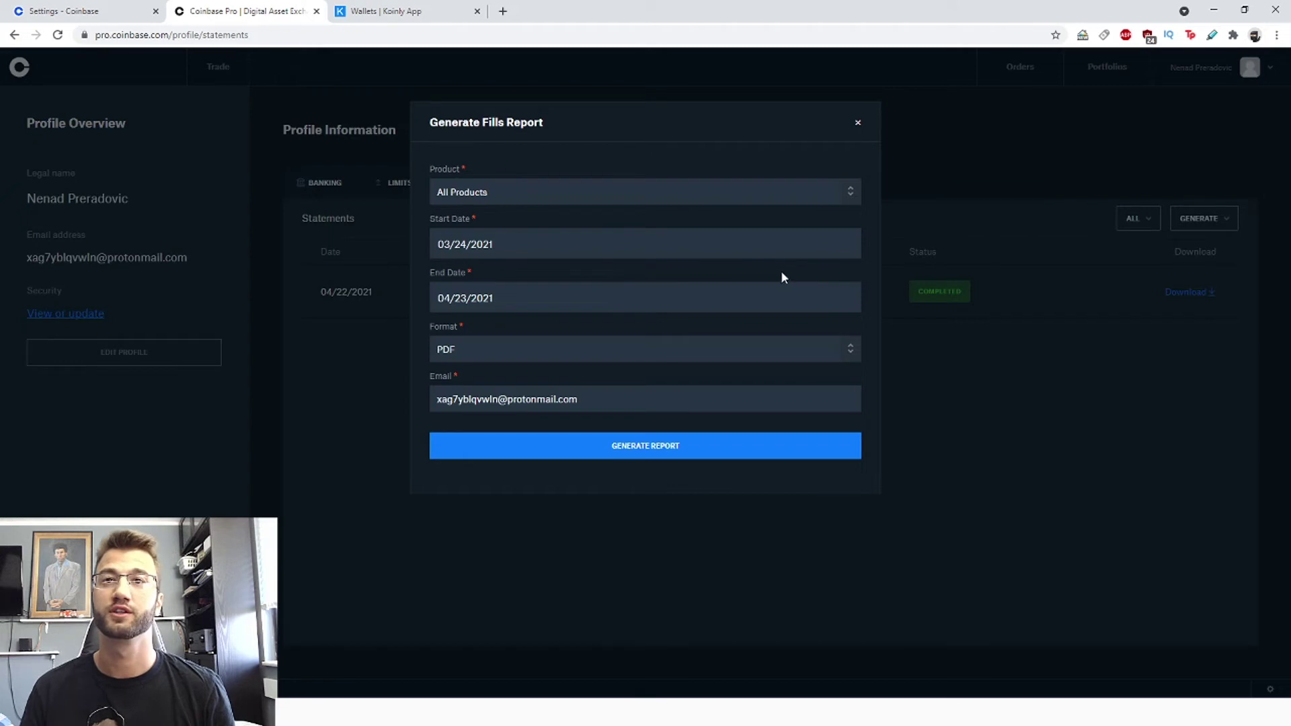
{"action": "left_click", "coordinate": [465, 358]}
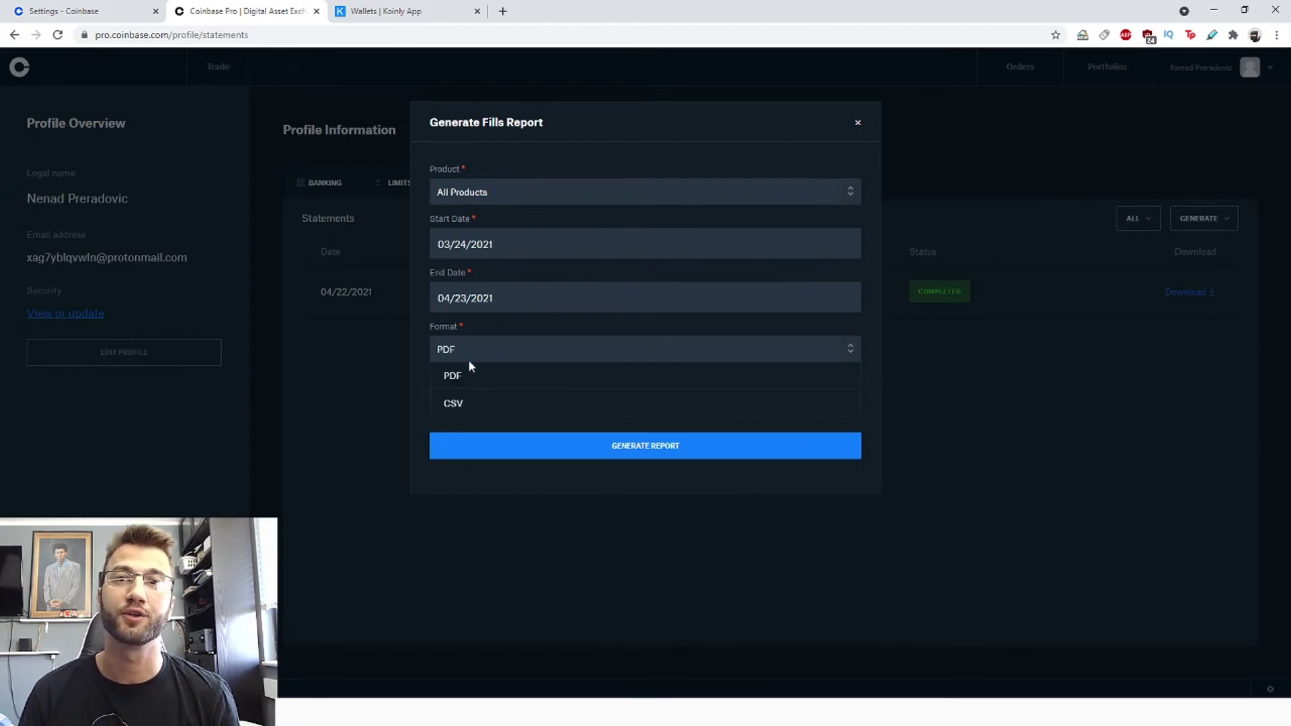
{"action": "left_click", "coordinate": [476, 402]}
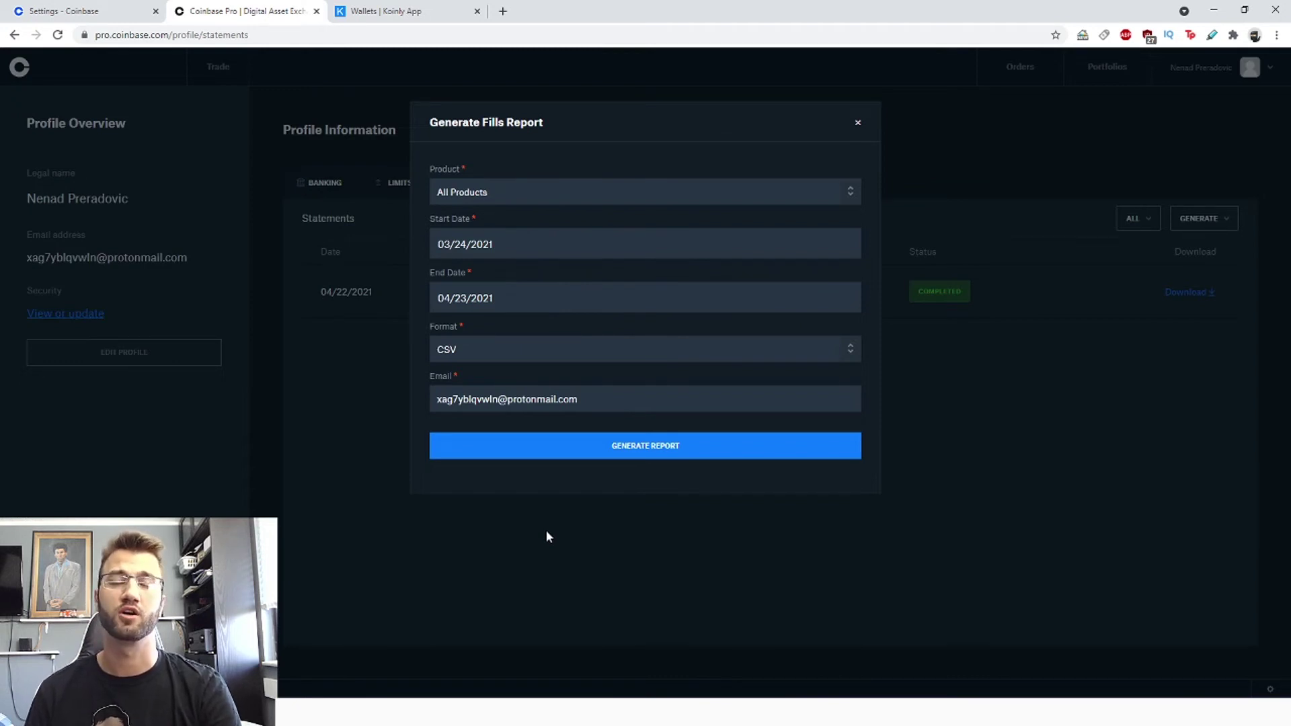
Set the fills report's product selection to All Products
{"action": "left_click", "coordinate": [547, 192]}
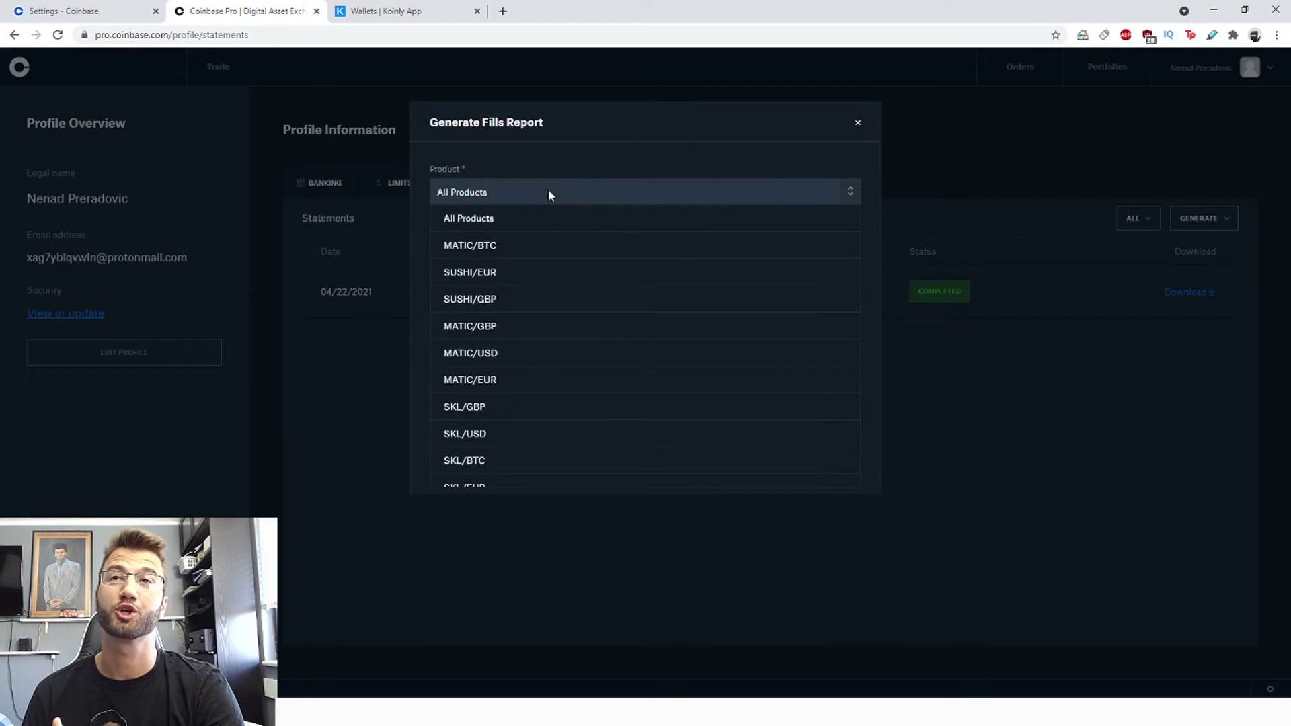
{"action": "left_click", "coordinate": [500, 217]}
{"action": "left_click", "coordinate": [485, 201]}
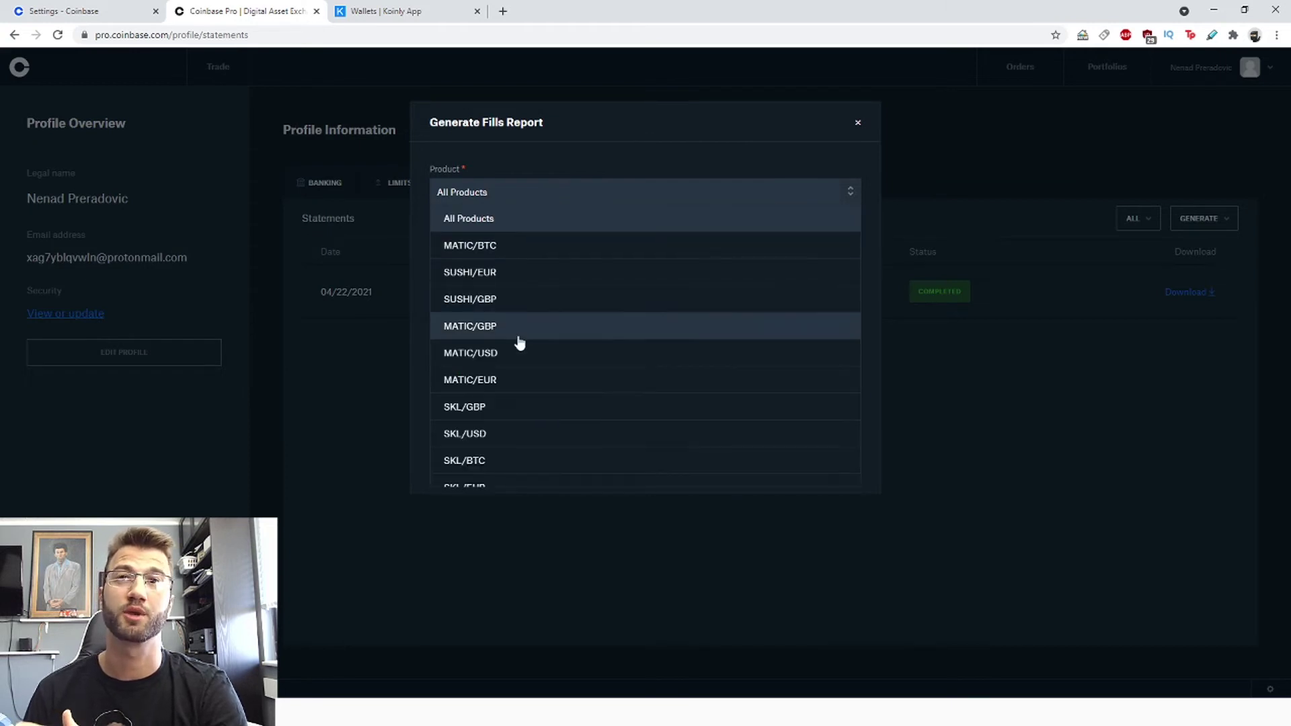
{"action": "left_click", "coordinate": [538, 218]}
{"action": "left_click", "coordinate": [548, 202]}
{"action": "left_click", "coordinate": [507, 219]}
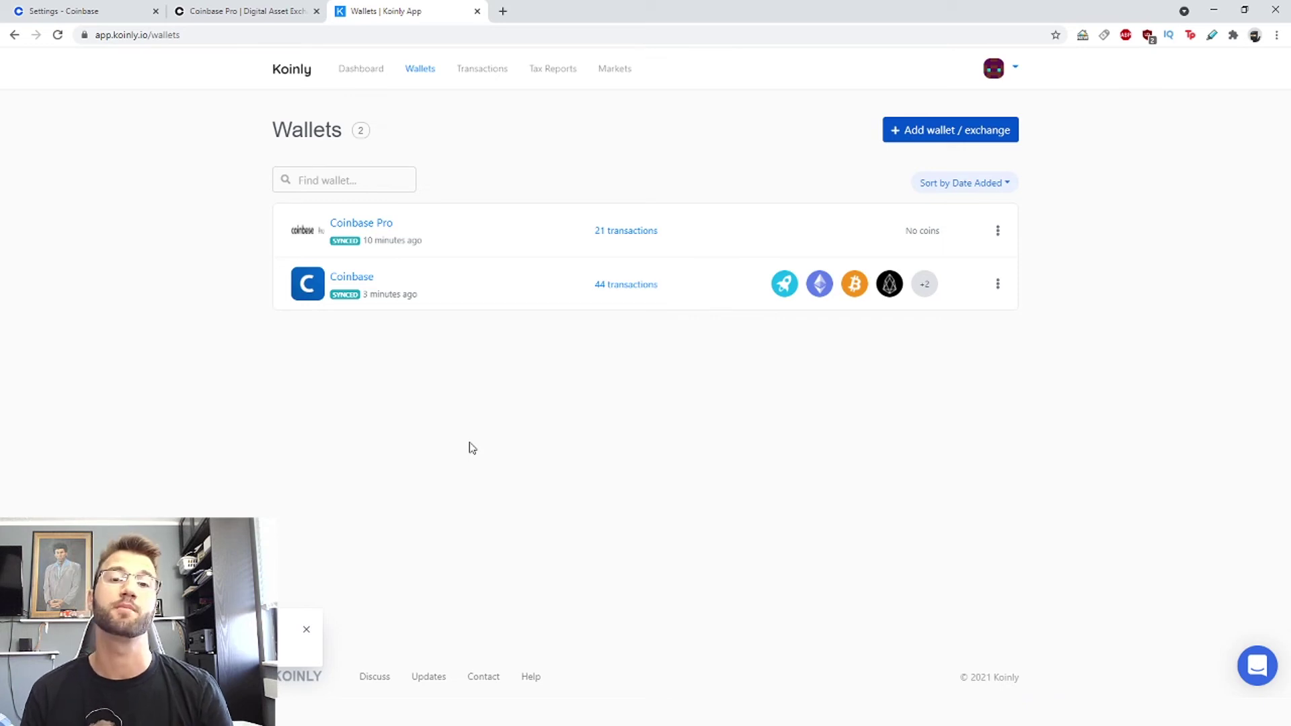
Add a Coinbase wallet in Koinly through the API setup, granting read-only access to the Coinbase account
{"action": "left_click", "coordinate": [910, 130]}
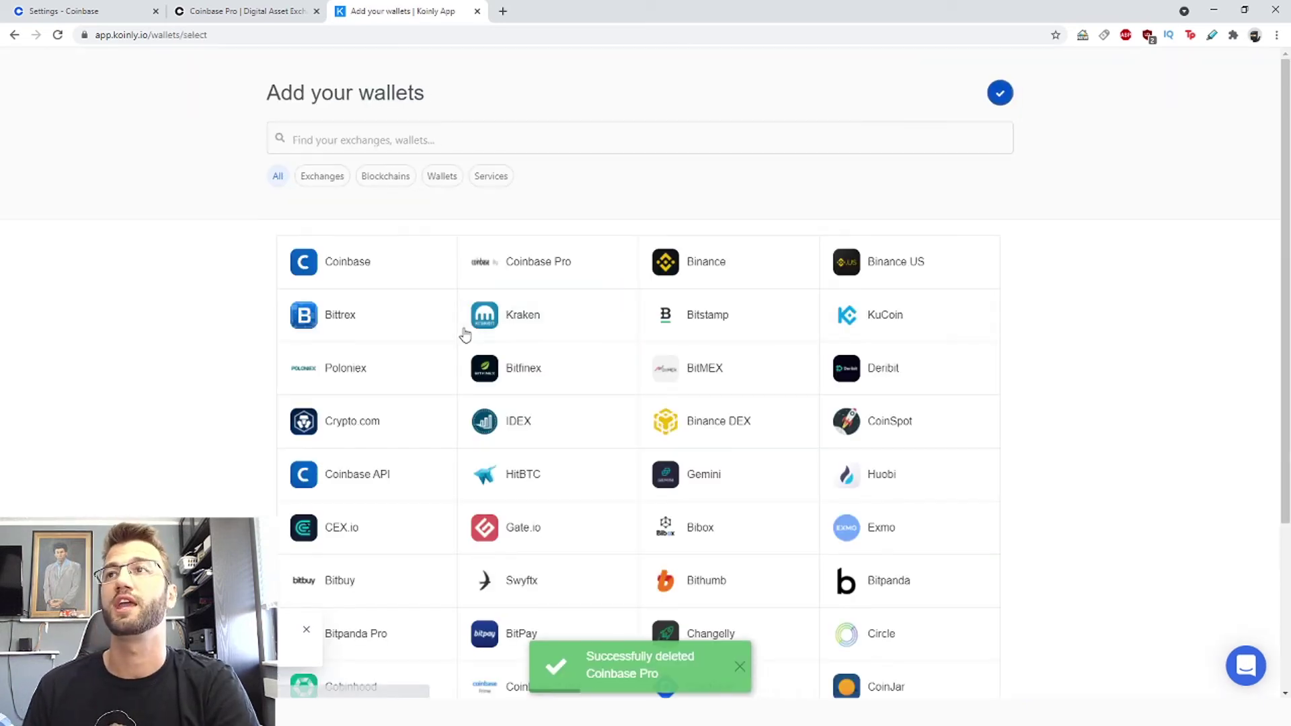
{"action": "left_click", "coordinate": [381, 273]}
{"action": "left_click", "coordinate": [584, 293]}
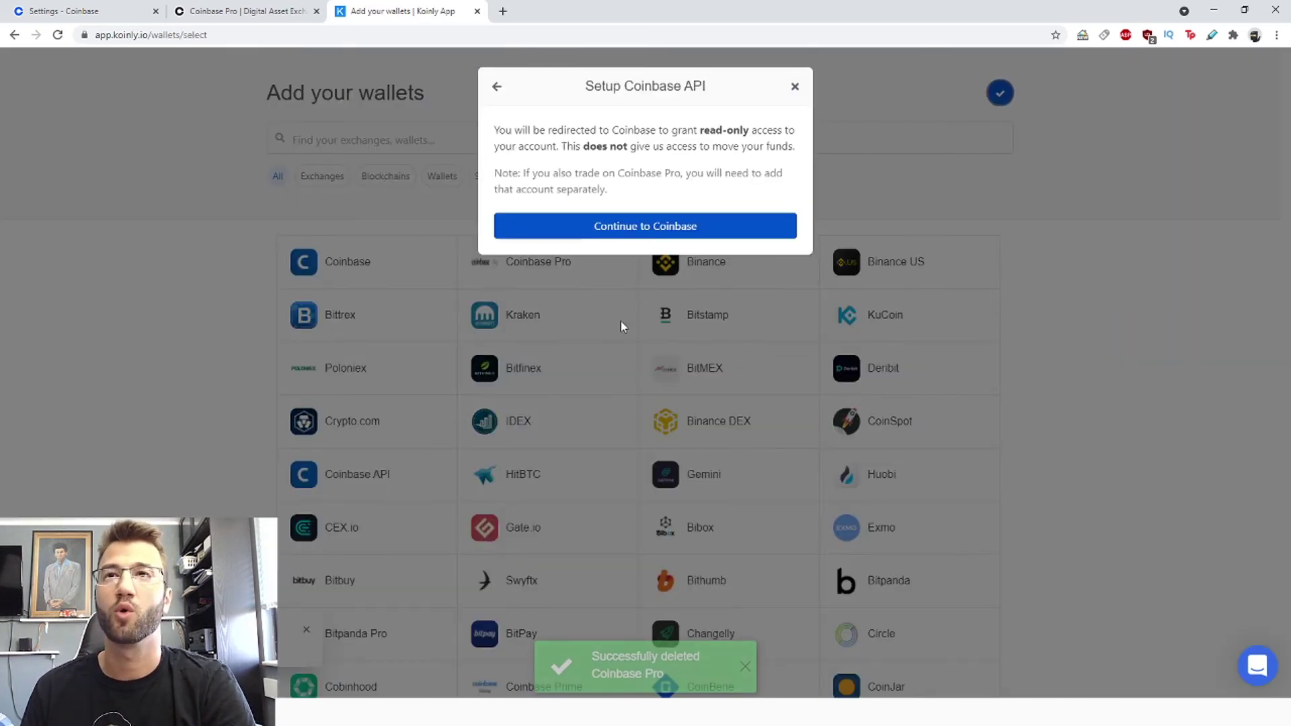
{"action": "left_click", "coordinate": [644, 229]}
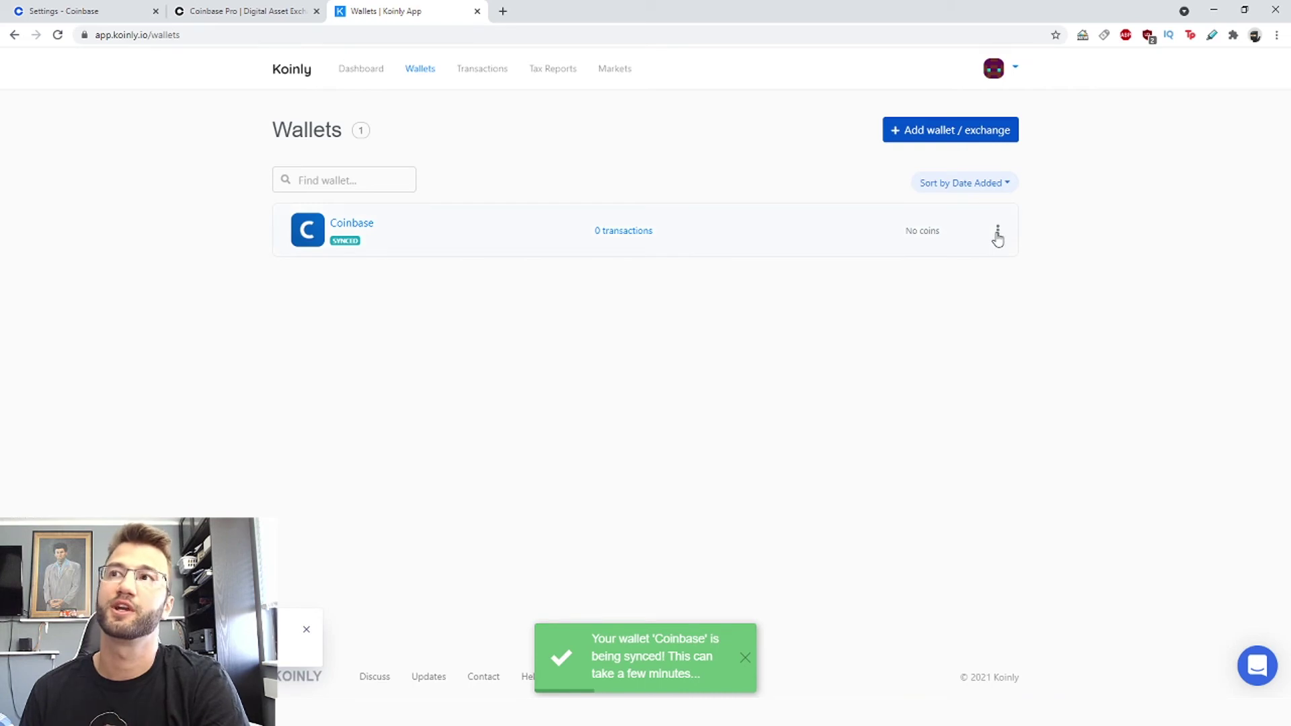
Import the fills.csv file into the new Coinbase wallet, keeping the timezone on Auto-detect / UTC
{"action": "left_click", "coordinate": [998, 235]}
{"action": "left_click", "coordinate": [954, 283]}
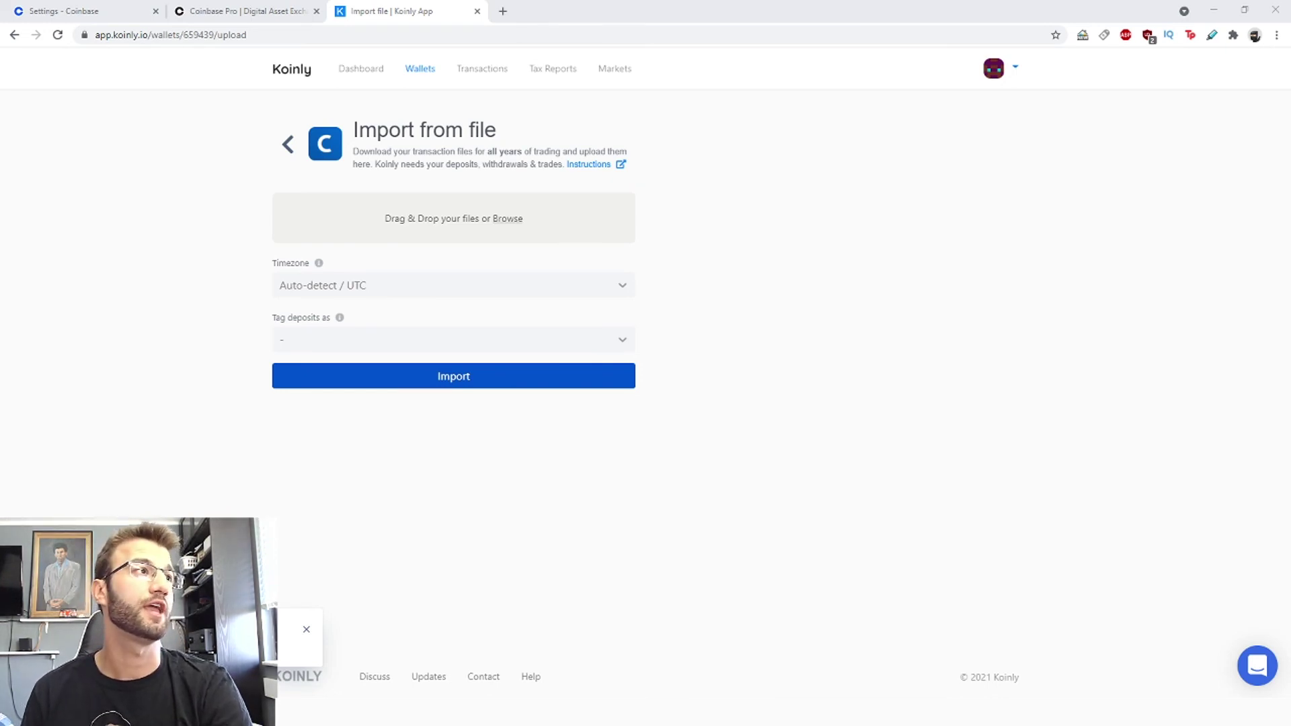
{"action": "left_click_drag", "start_coordinate": [273, 337], "coordinate": [457, 243]}
{"action": "left_click", "coordinate": [433, 384]}
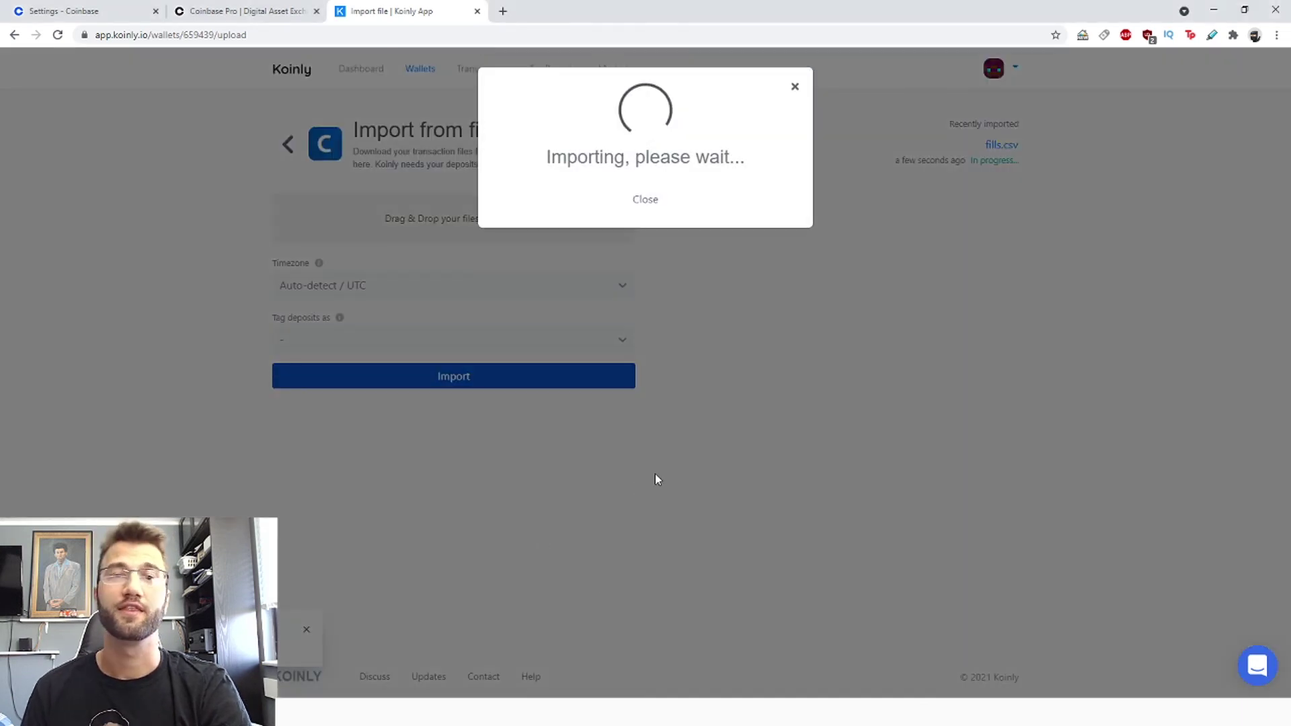